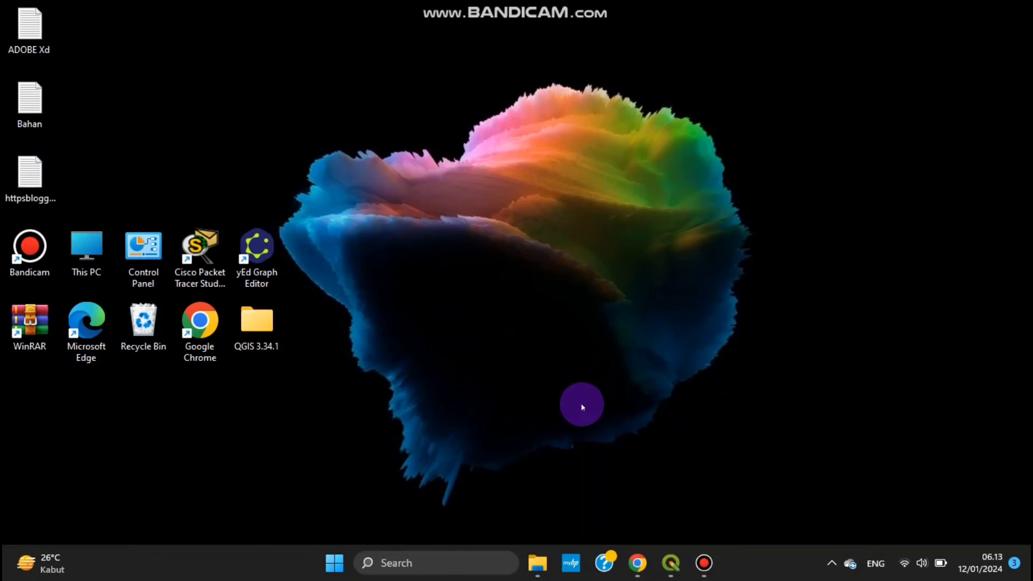
Open the Omben QGIS project from the Omben folder on drive C.
click(535, 563)
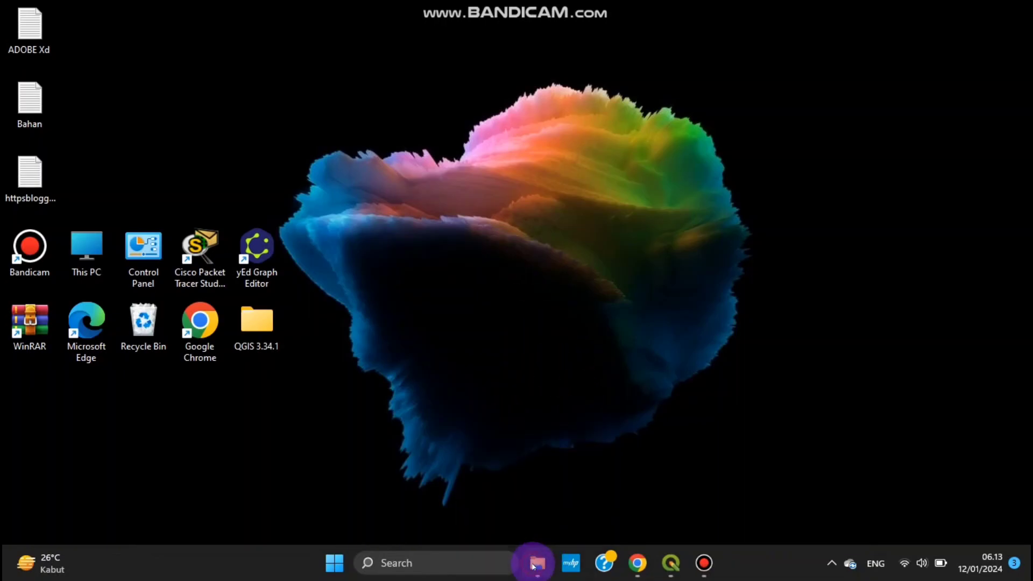
click(197, 183)
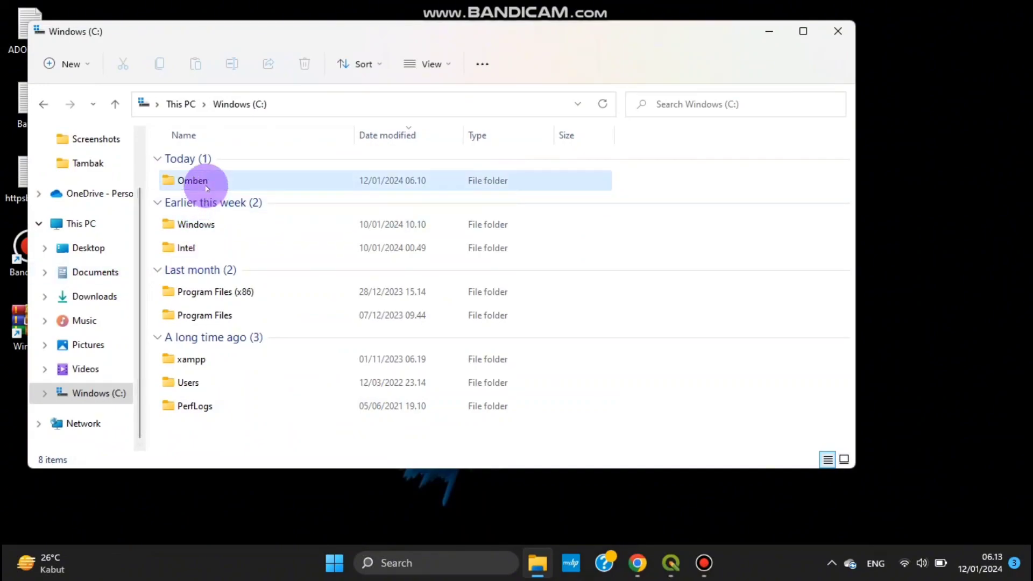
double_click(197, 183)
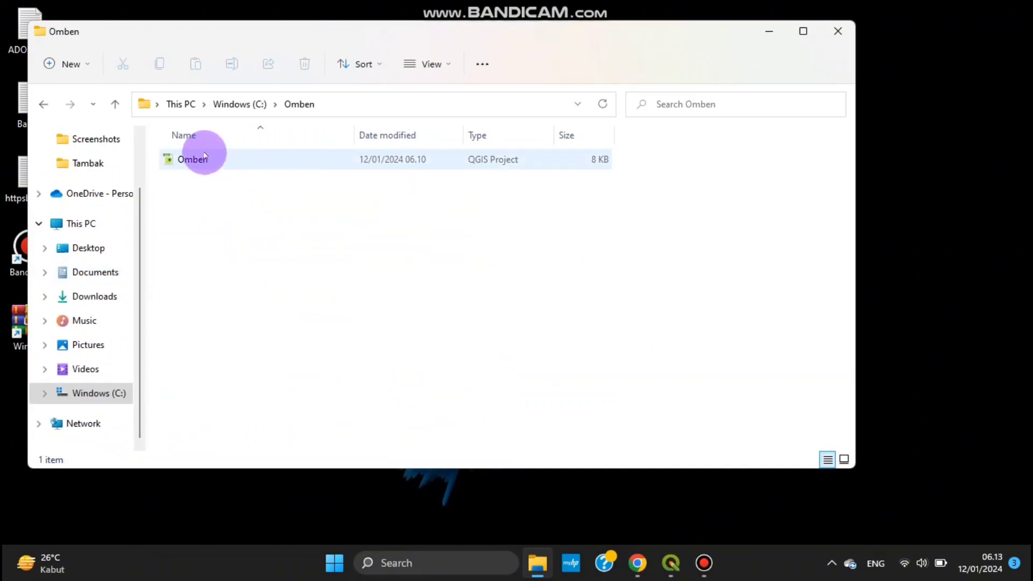
click(798, 32)
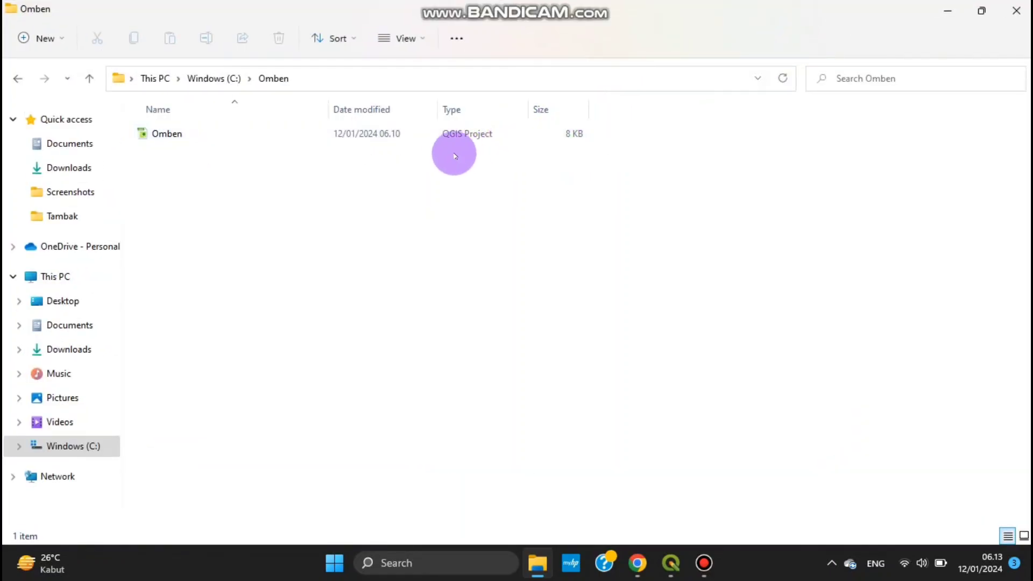
double_click(398, 141)
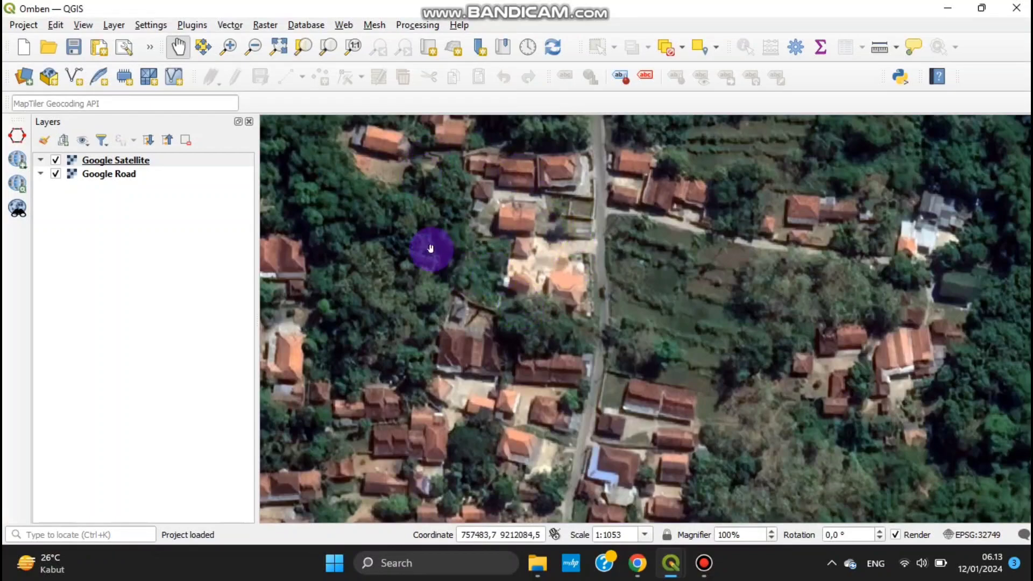
drag(518, 293, 515, 324)
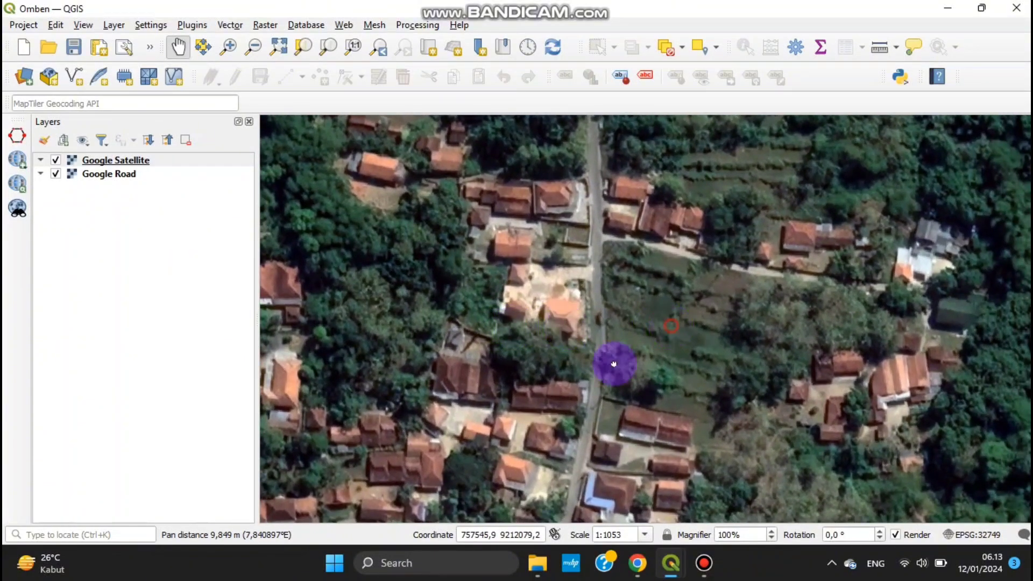
drag(614, 362, 643, 251)
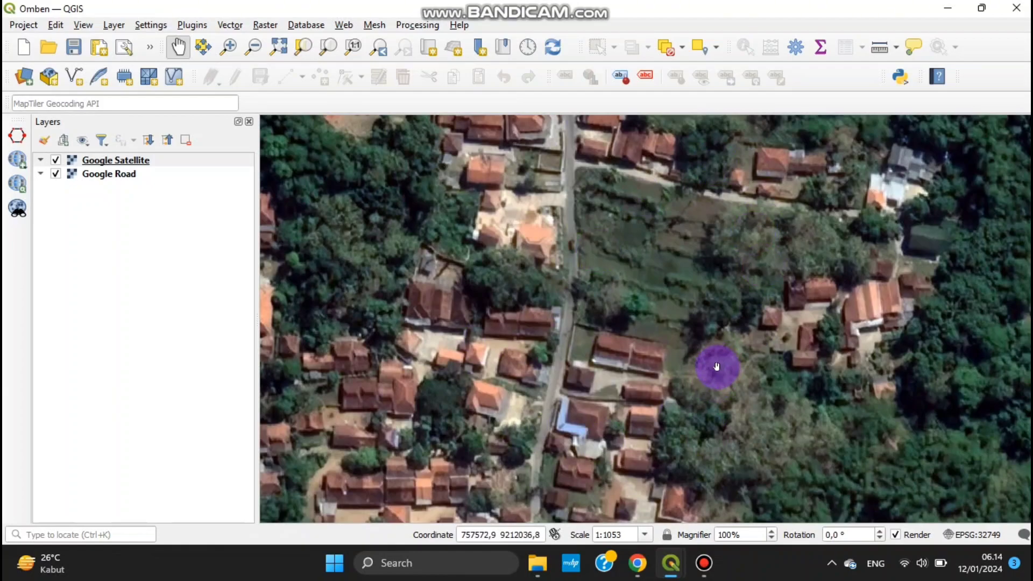
drag(627, 347, 705, 270)
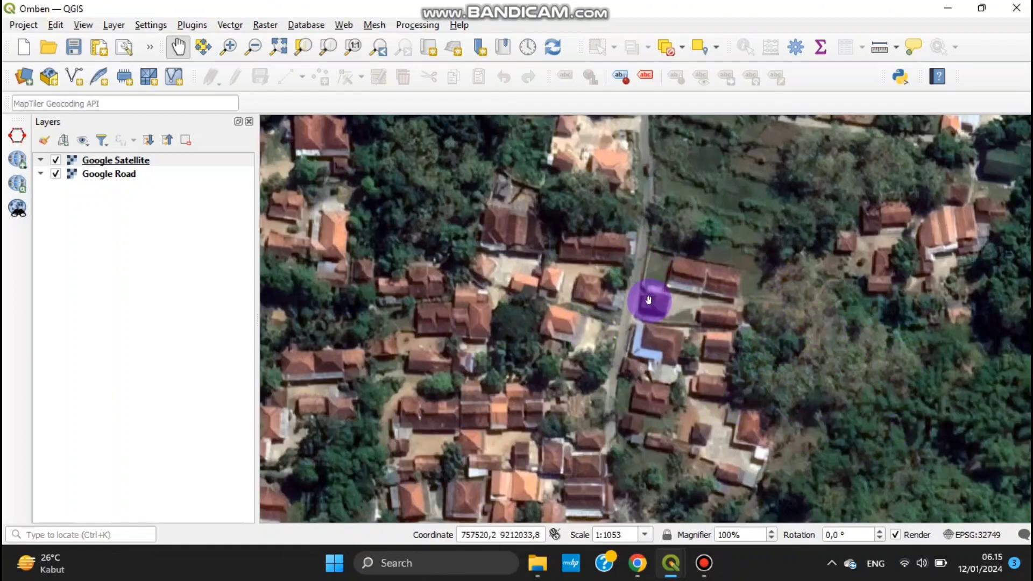
scroll(649, 300, up, 1)
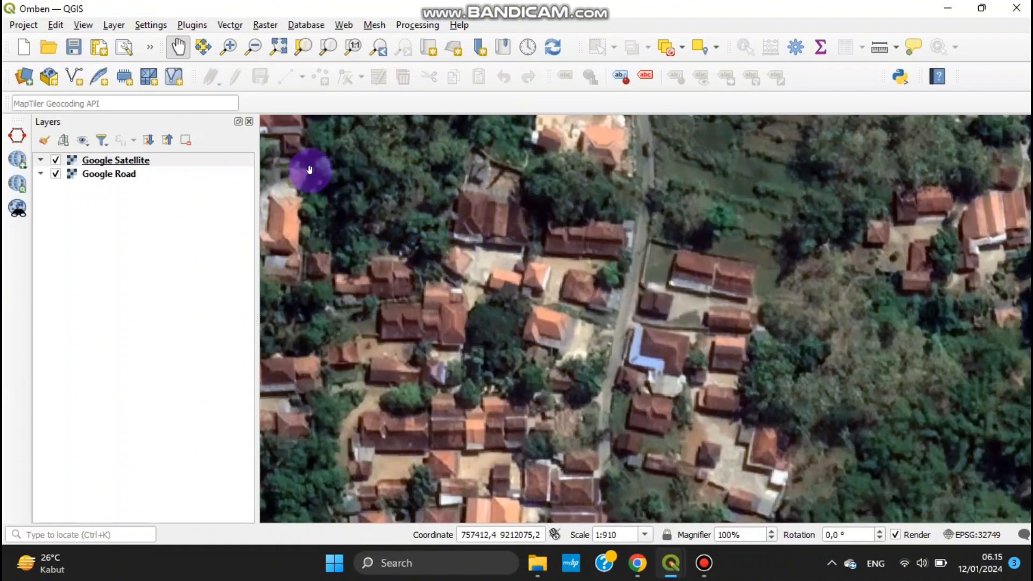
Start a new shapefile layer with the file name OLT and choose C:\Omben as its save location.
click(74, 82)
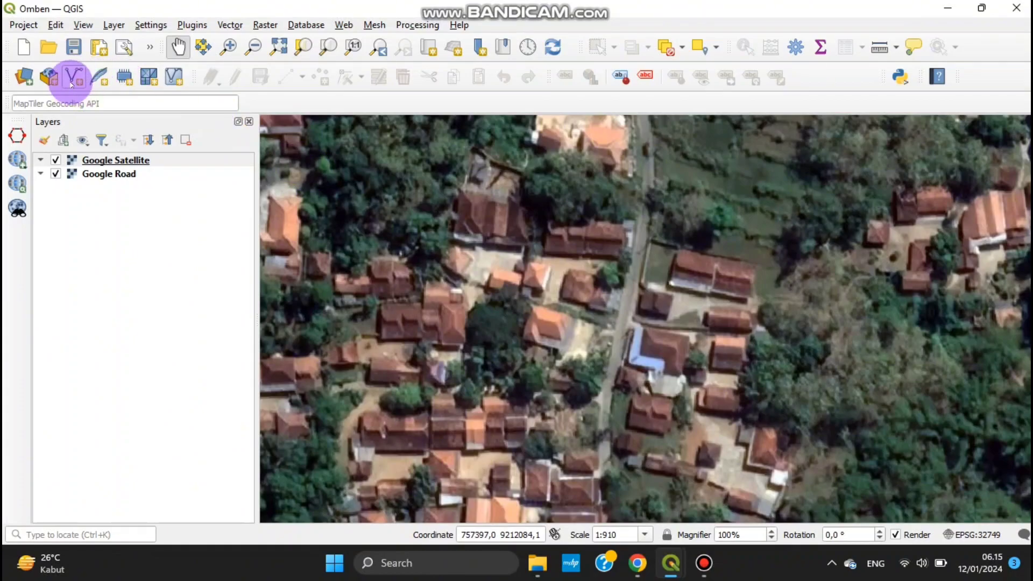
click(73, 81)
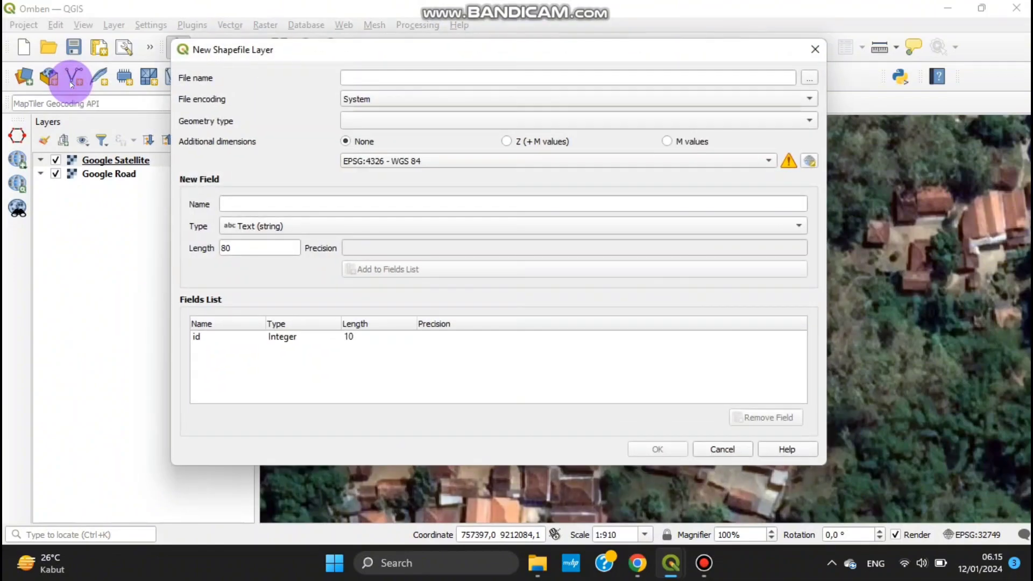
click(362, 78)
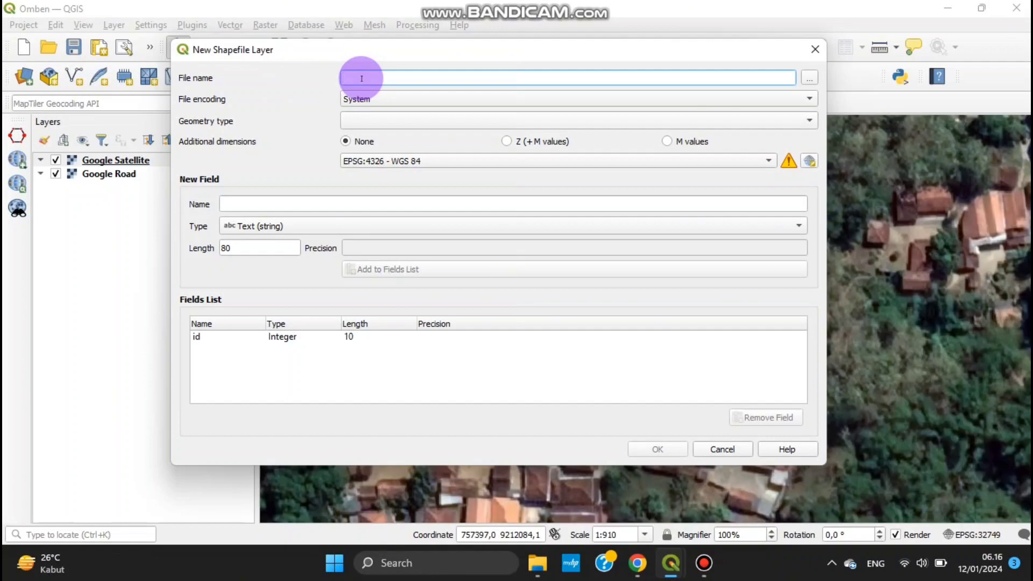
text(OLT)
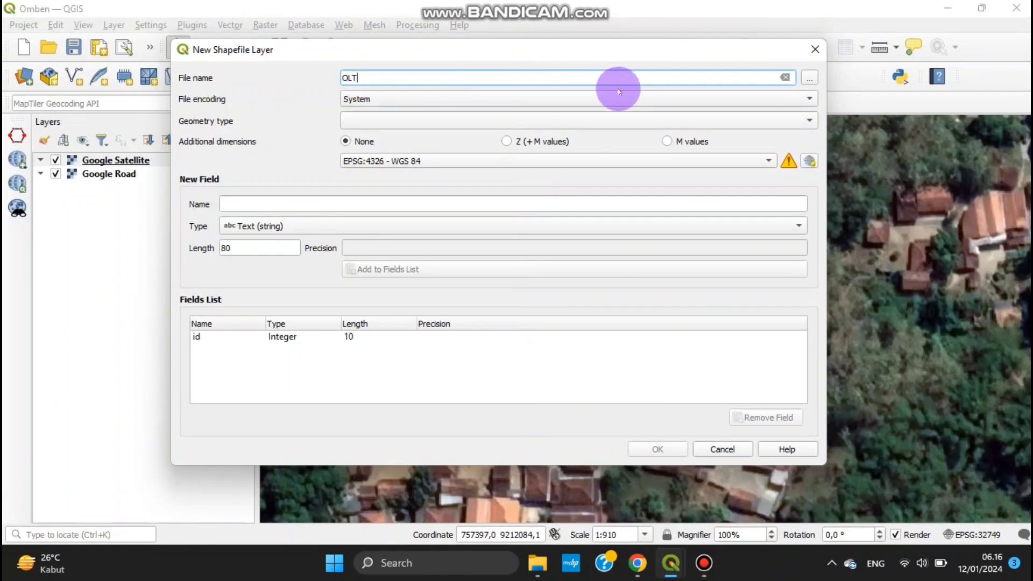
click(812, 79)
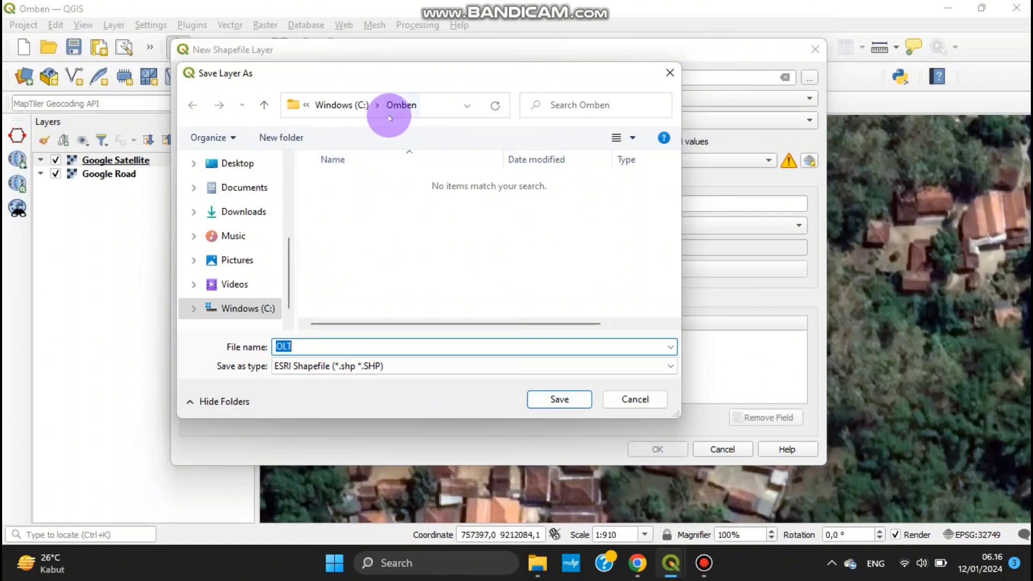
scroll(229, 270, down, 1)
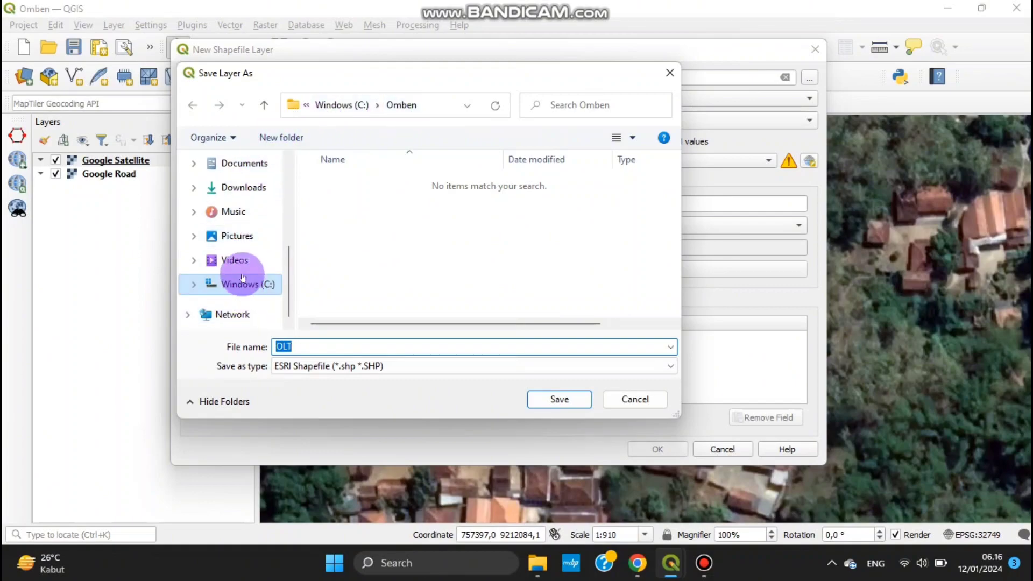
click(244, 288)
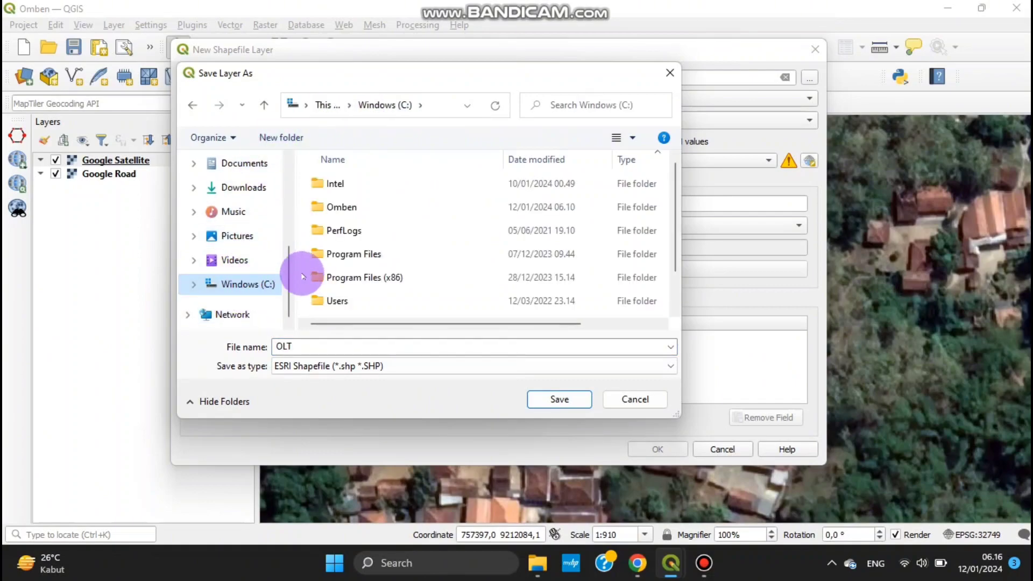
double_click(362, 211)
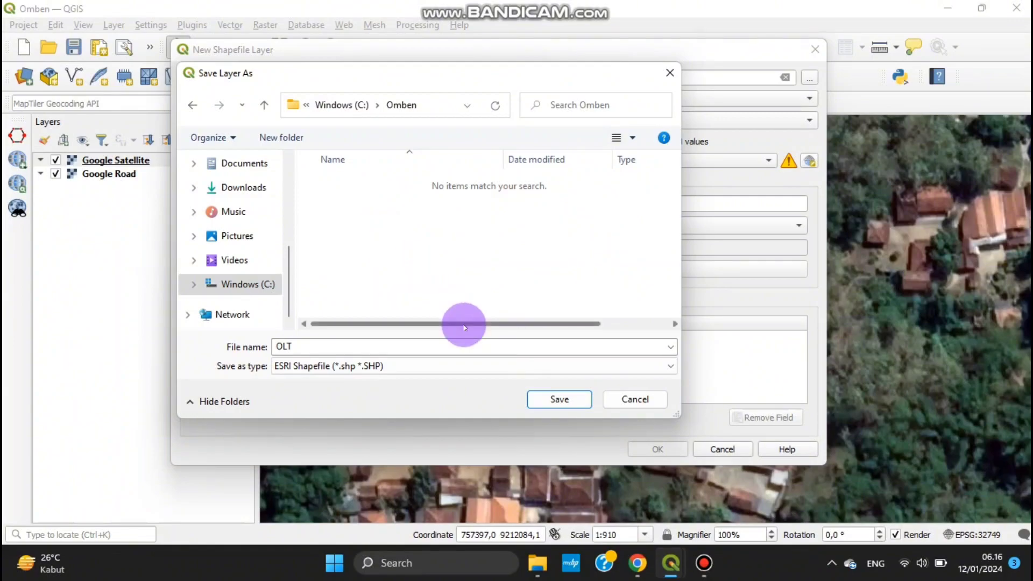
Create a folder named OLT inside Omben and set the shapefile's save path to OLT.shp in that folder.
right_click(387, 205)
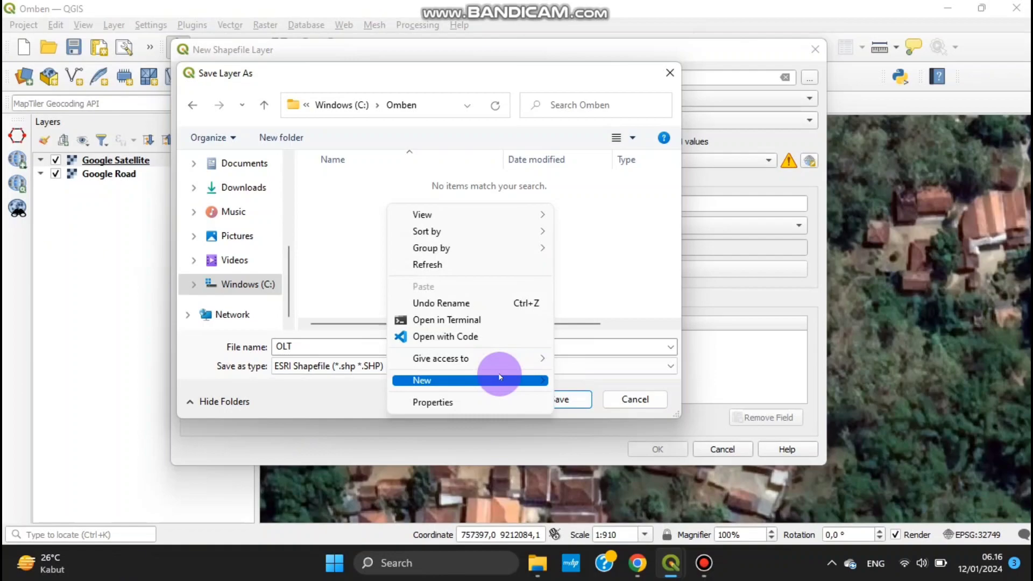
mouse_move(500, 377)
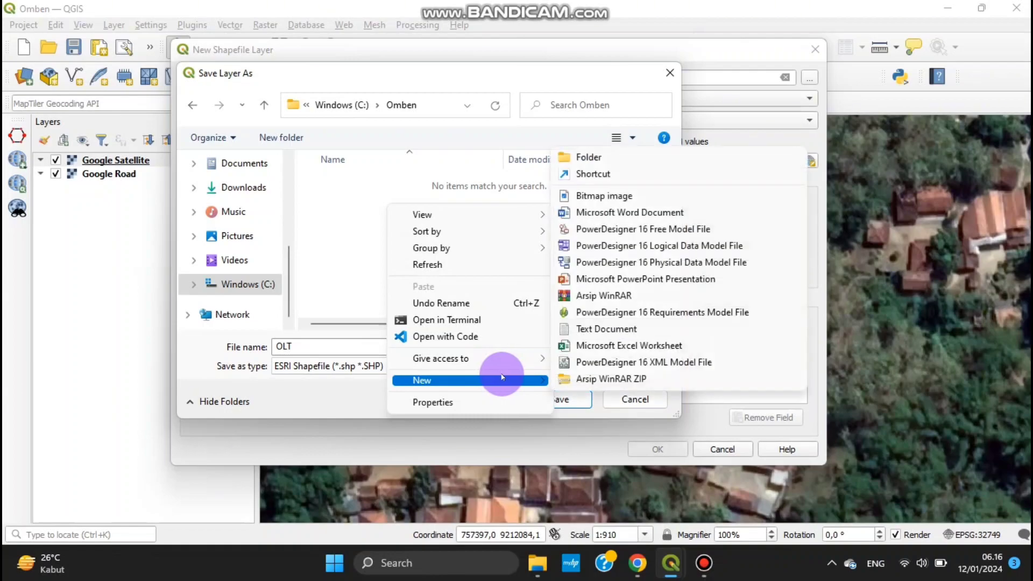
click(624, 161)
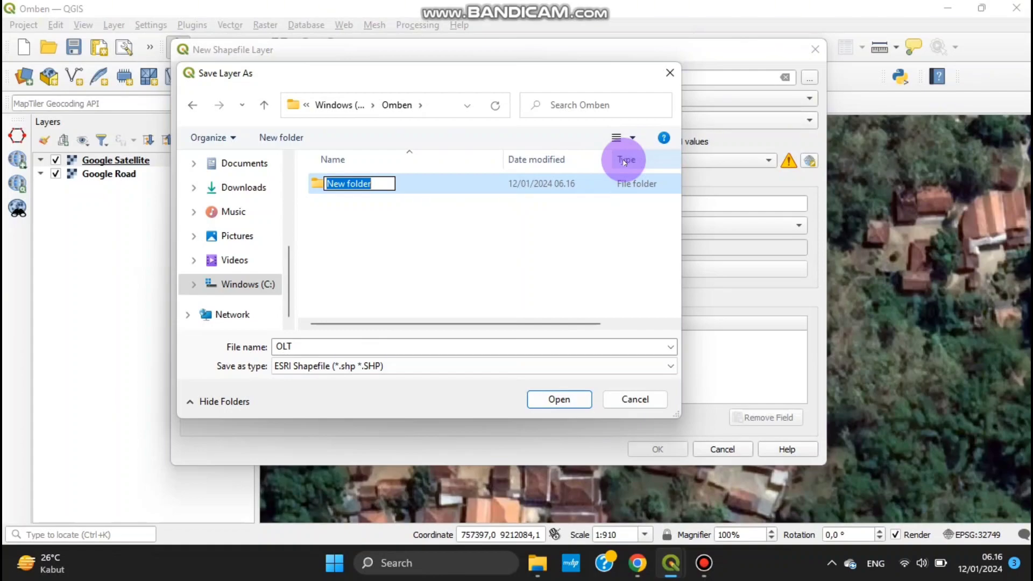
text(OLT)
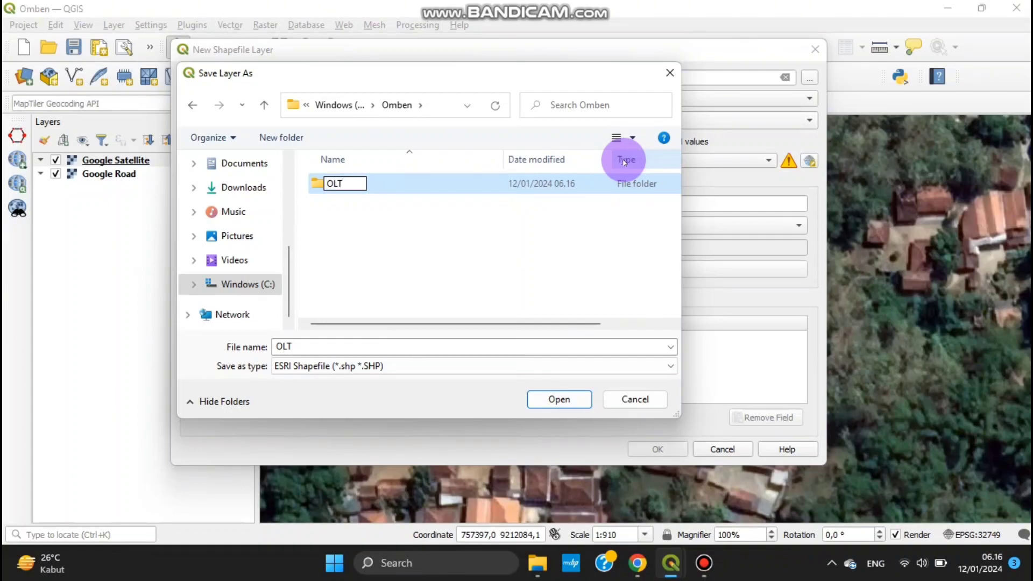
key(Return)
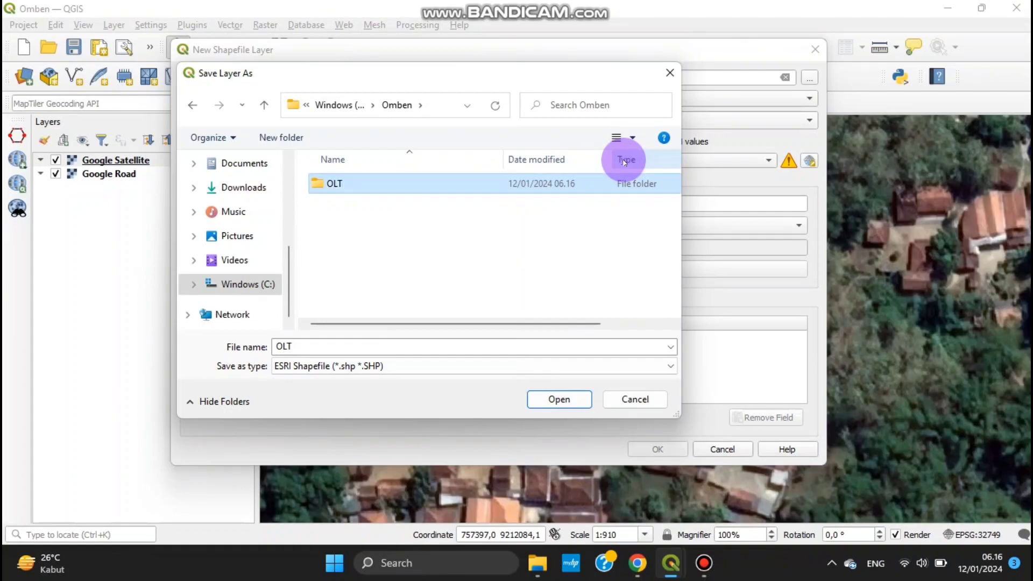
double_click(439, 186)
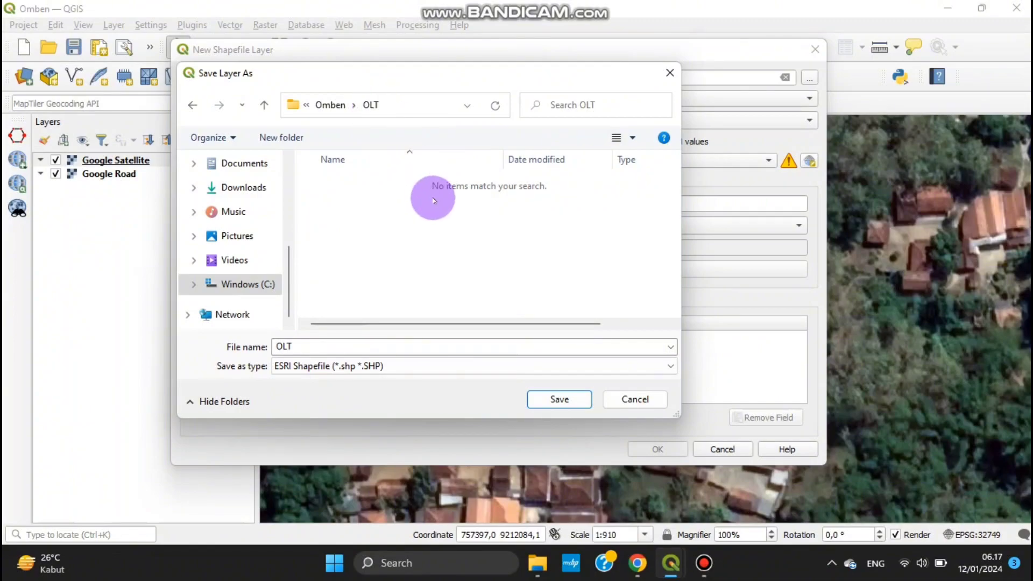
click(580, 398)
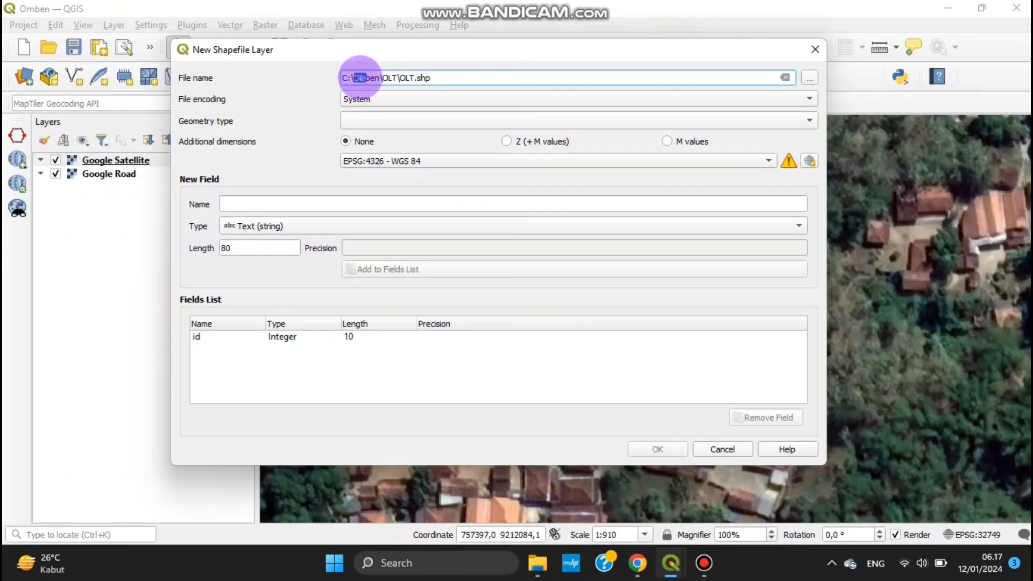
drag(355, 78, 367, 78)
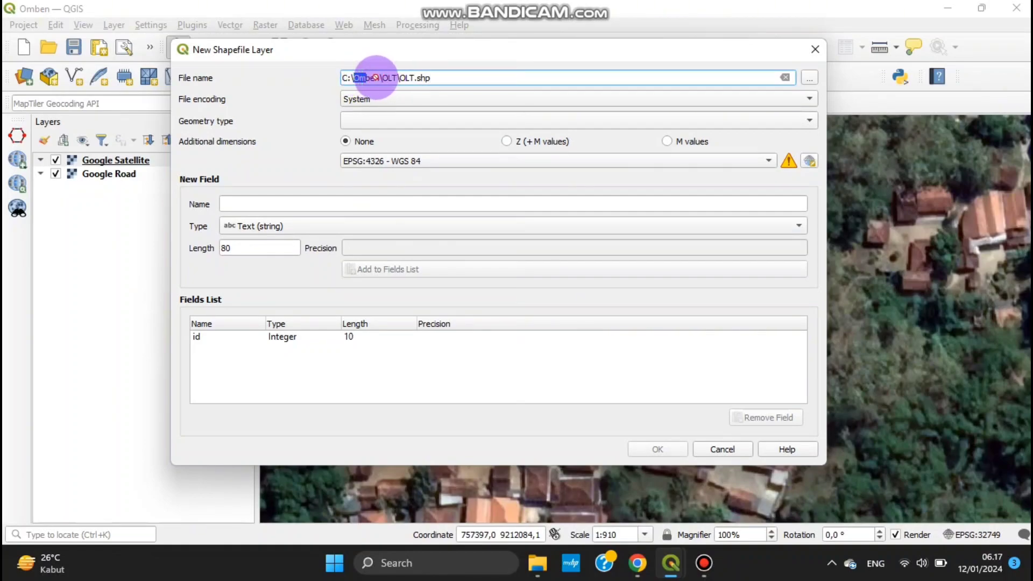
click(375, 77)
drag(382, 77, 406, 77)
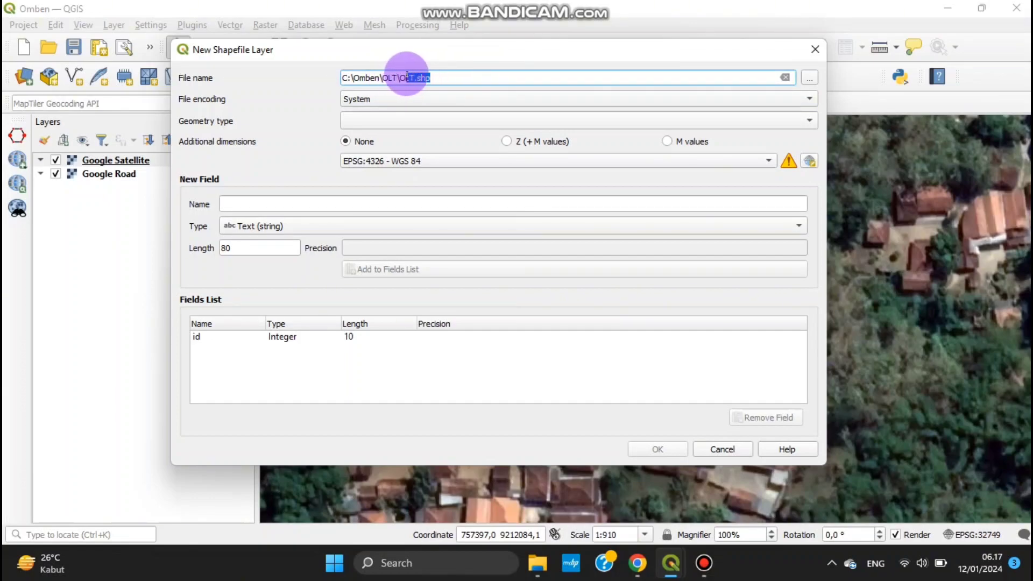
click(435, 79)
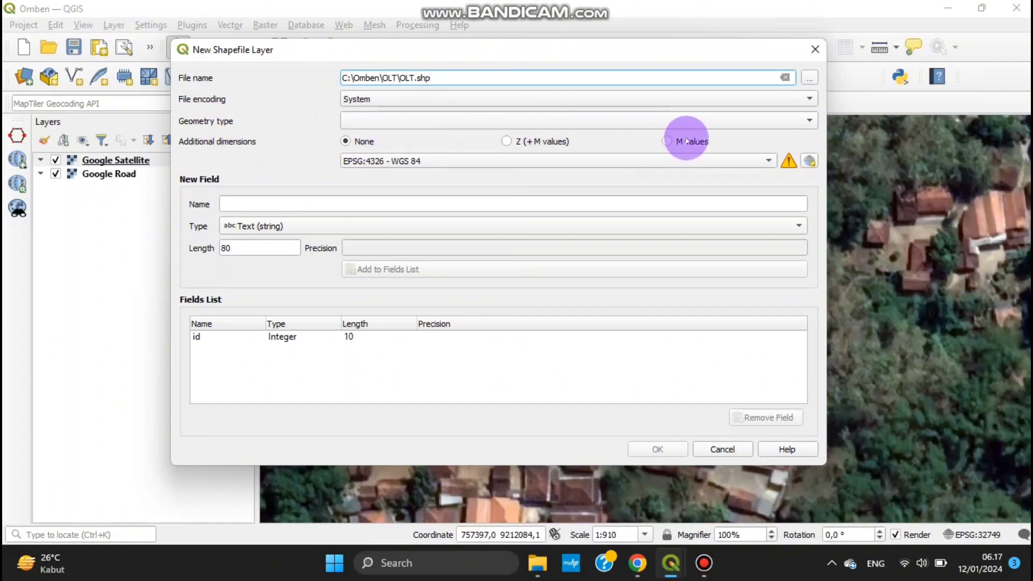
Create the shapefile layer with Point geometry and the project CRS EPSG:32749 - WGS 84 / UTM zone 49S.
click(809, 122)
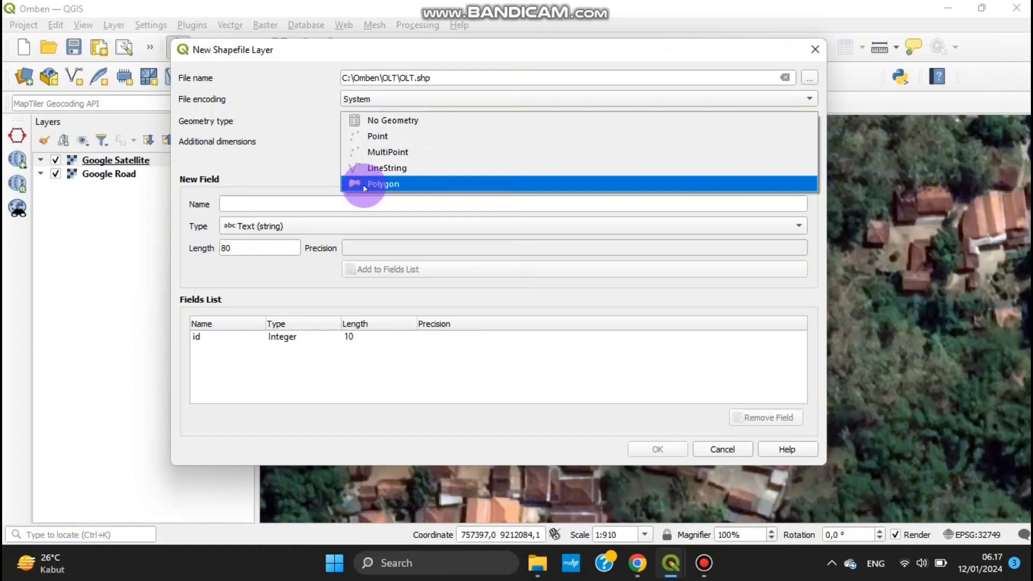
click(369, 138)
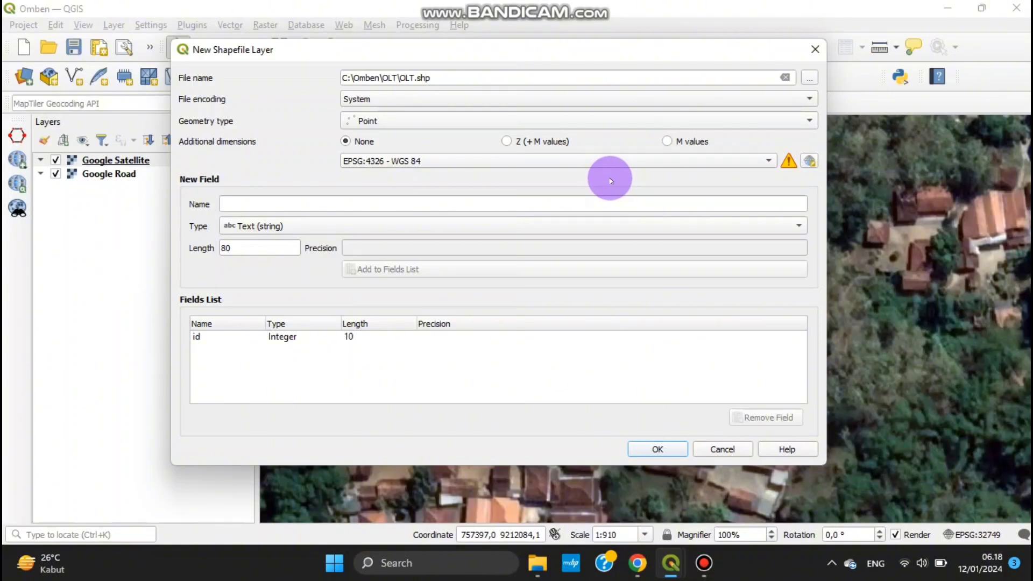
click(691, 166)
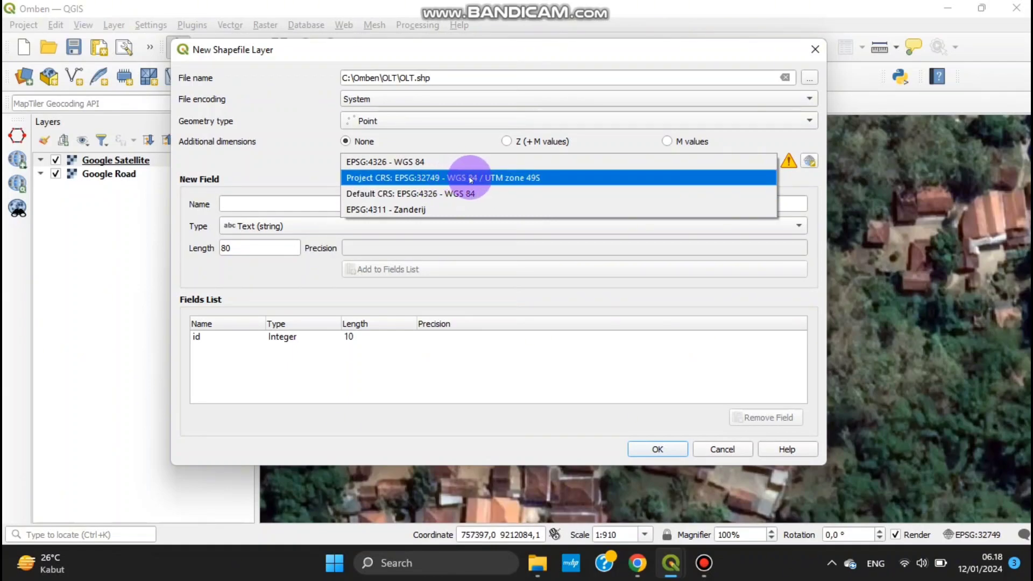
click(534, 178)
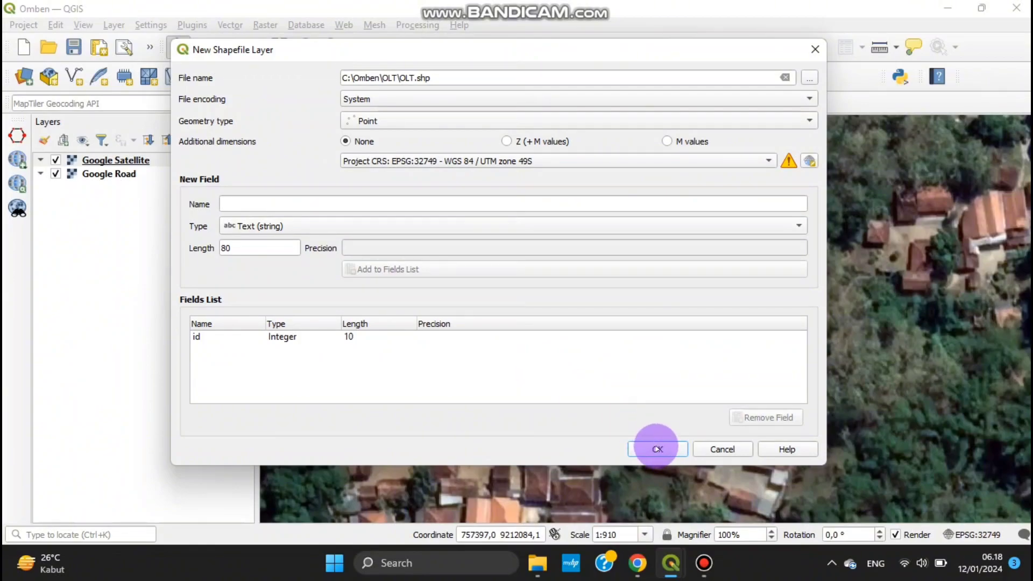
click(657, 448)
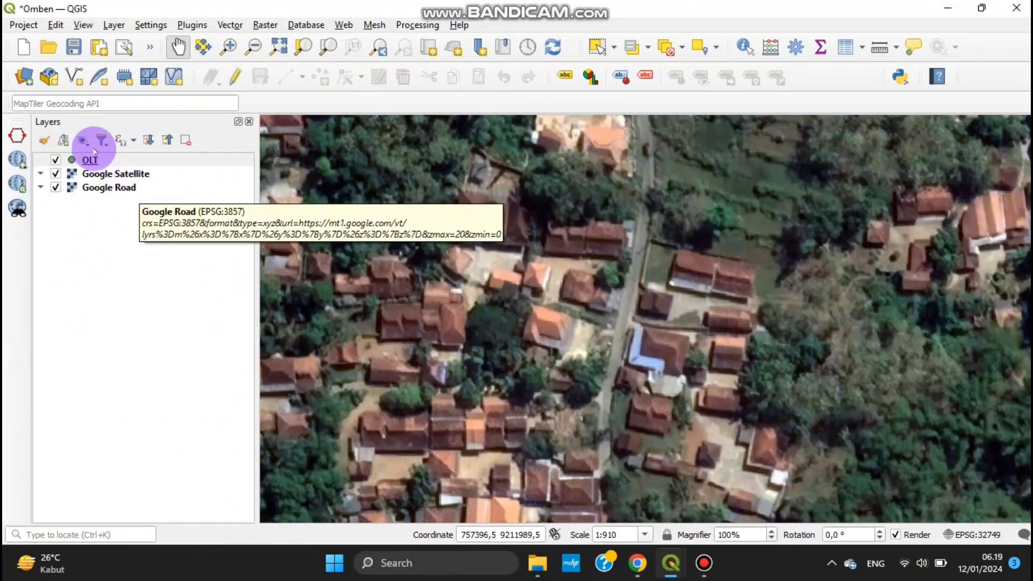
Add a point feature with id 1 to the OLT layer in the yard east of the road and save the layer edits.
click(236, 78)
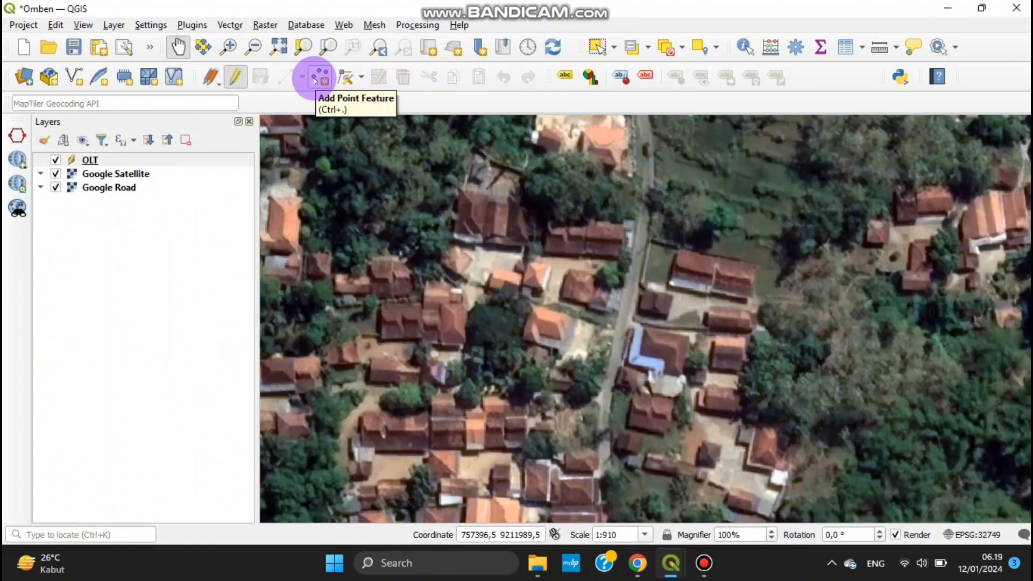
click(317, 80)
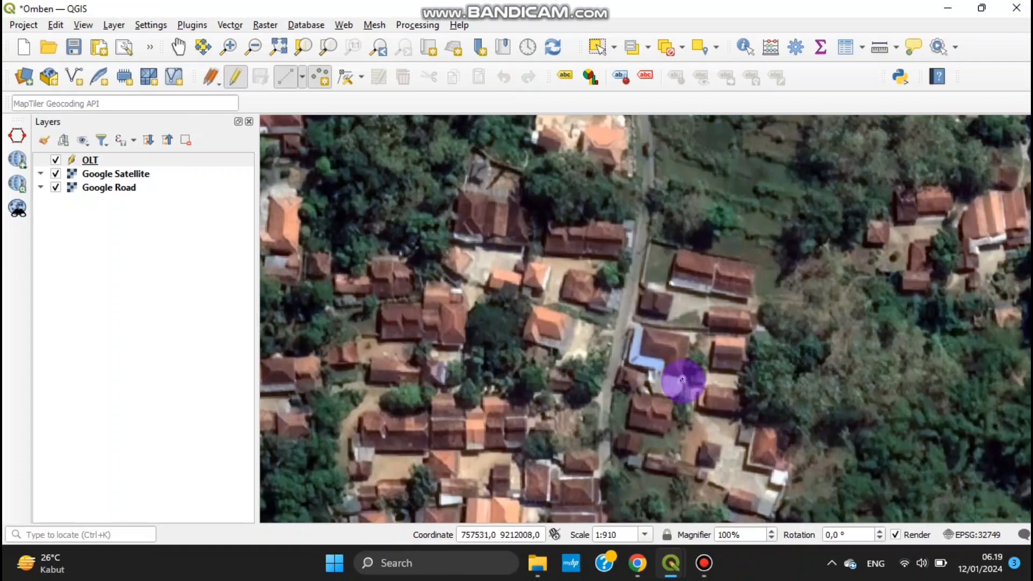
click(695, 301)
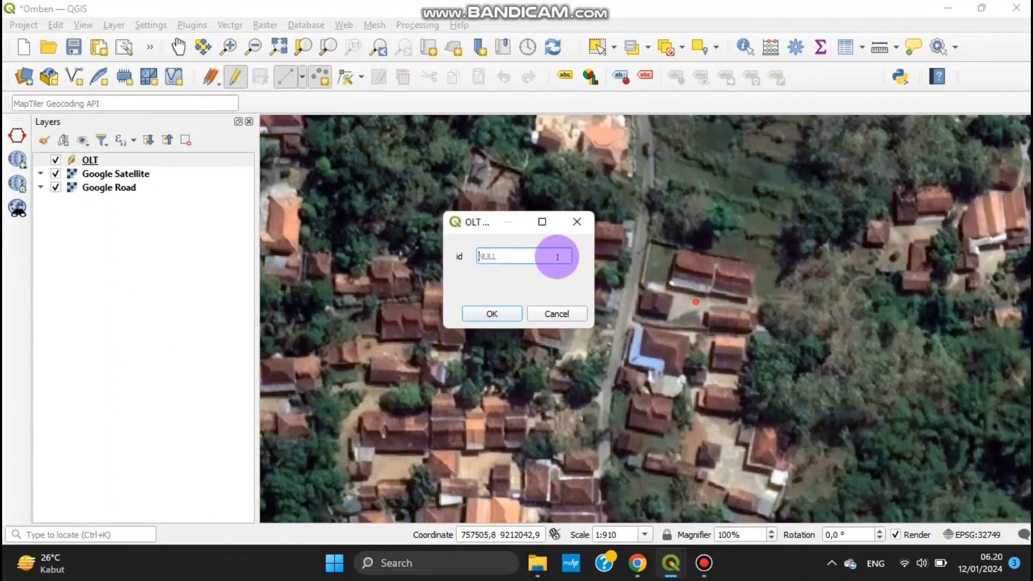
click(481, 315)
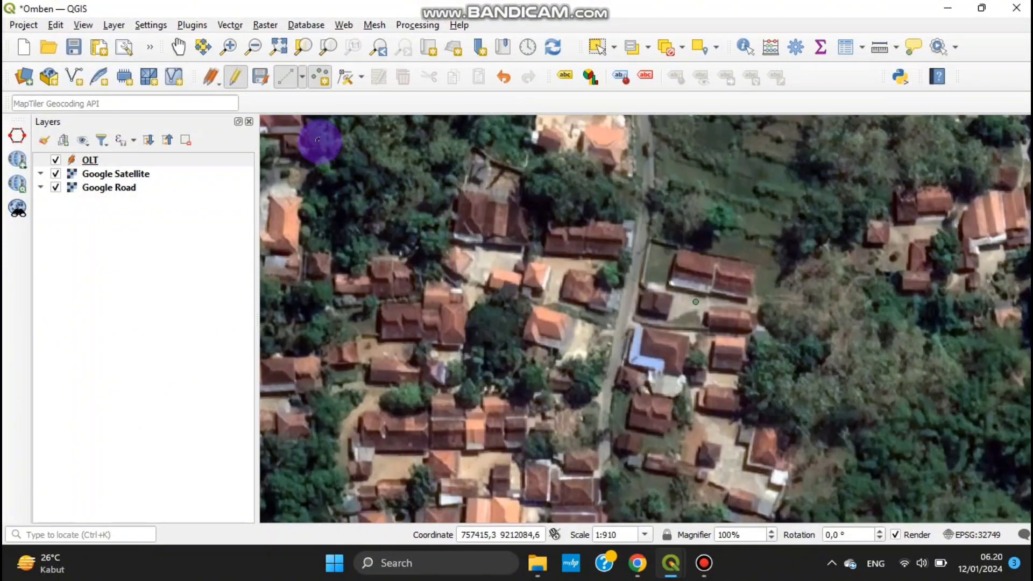
click(260, 81)
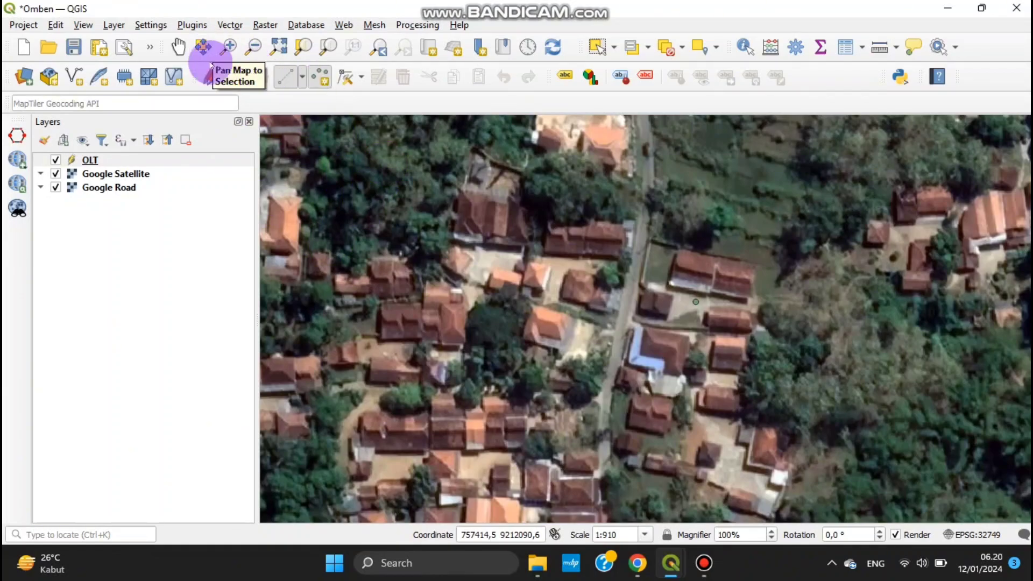
click(239, 76)
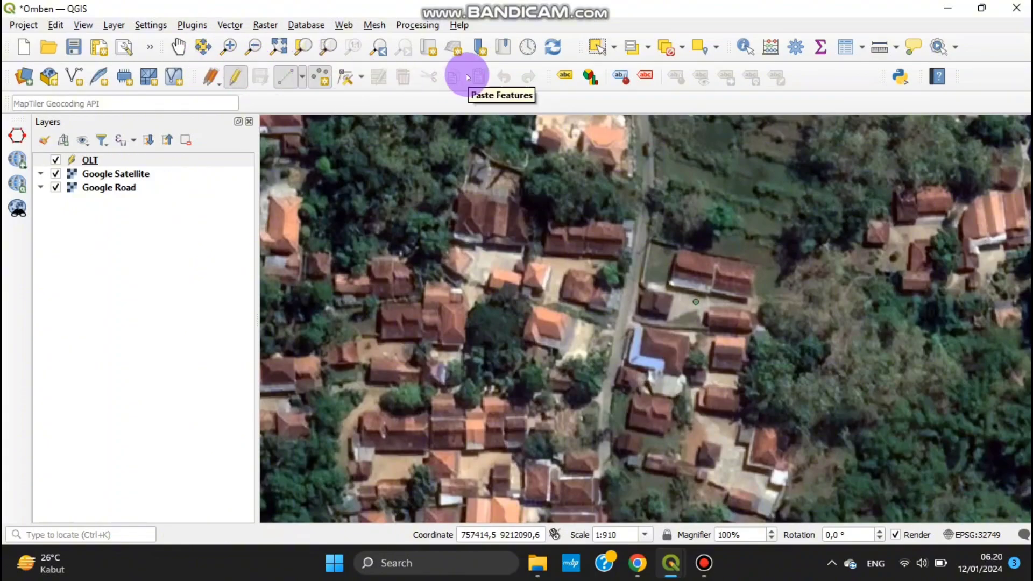
Add a Text (string) field named OLT with length 10 to the OLT layer's attribute table.
click(852, 48)
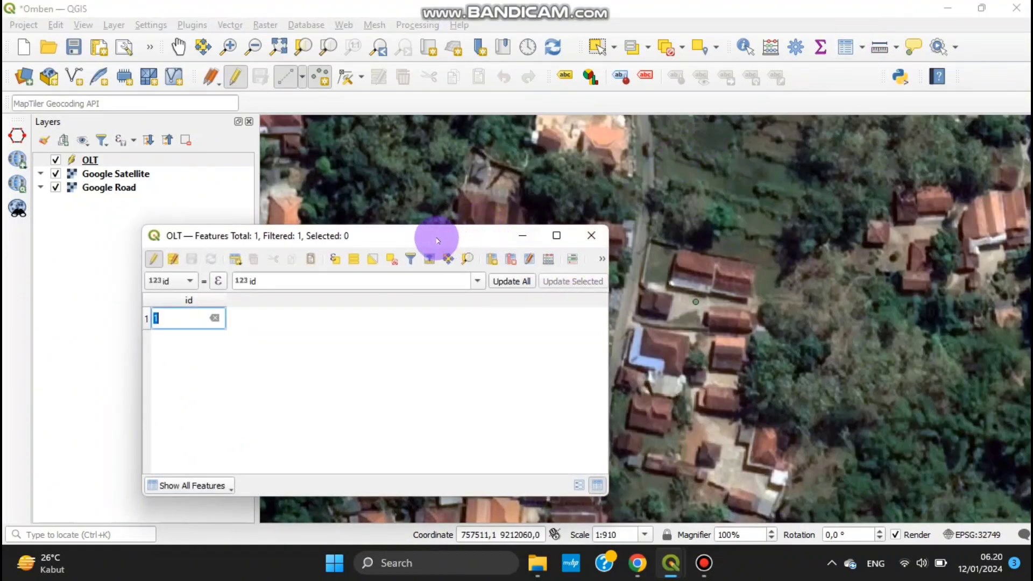
drag(435, 237, 640, 143)
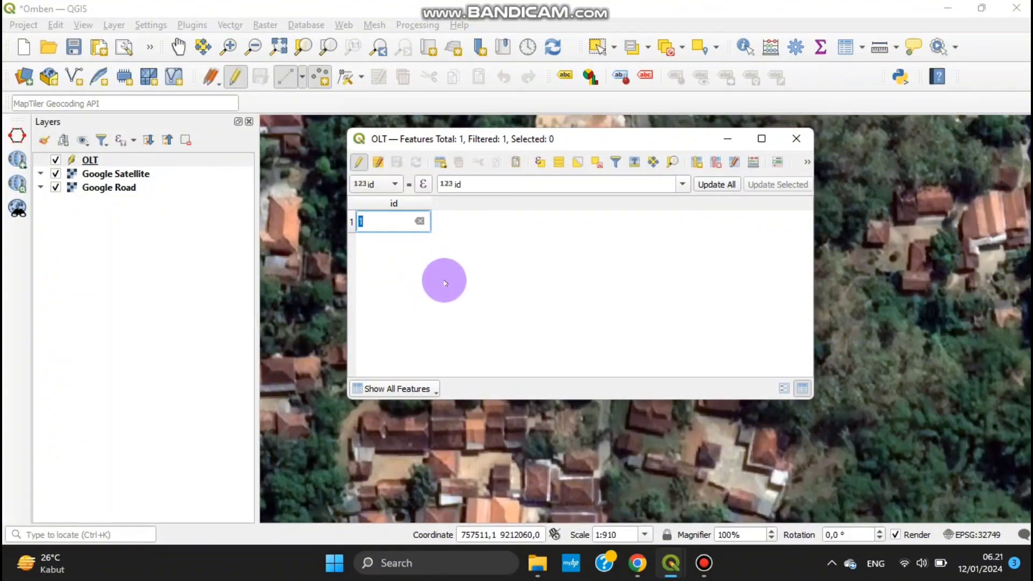
click(359, 163)
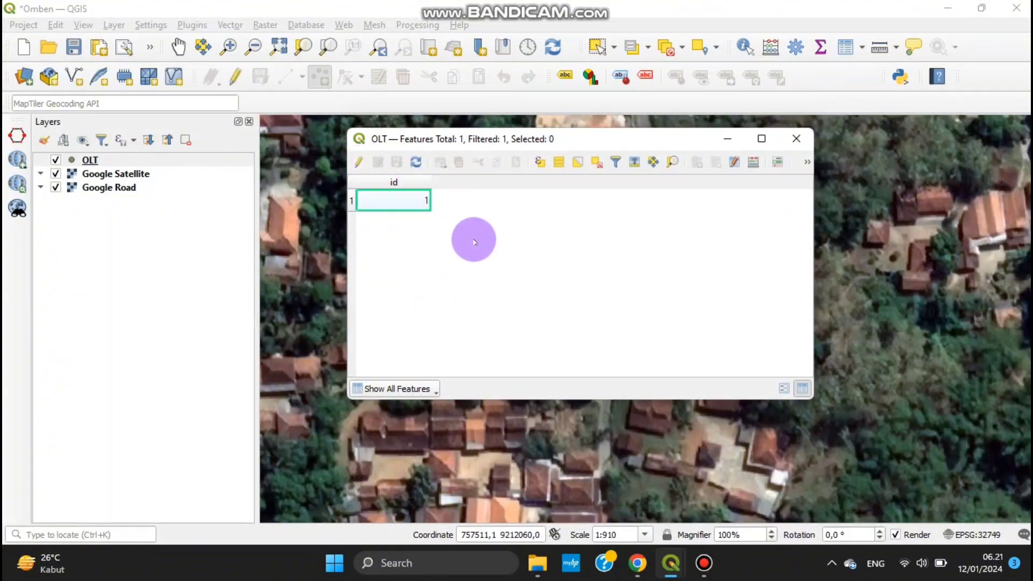
click(359, 163)
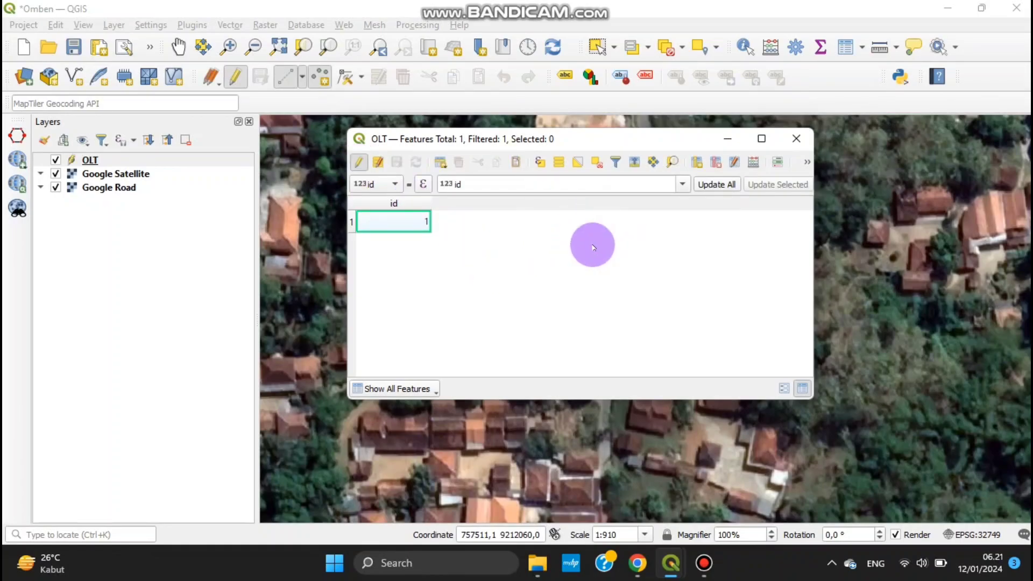
click(697, 162)
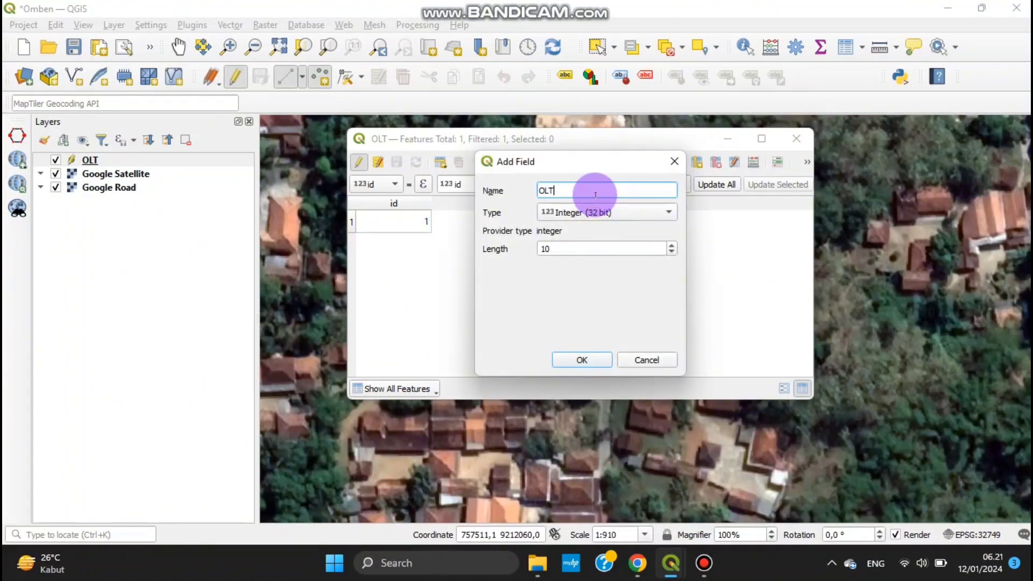
click(602, 212)
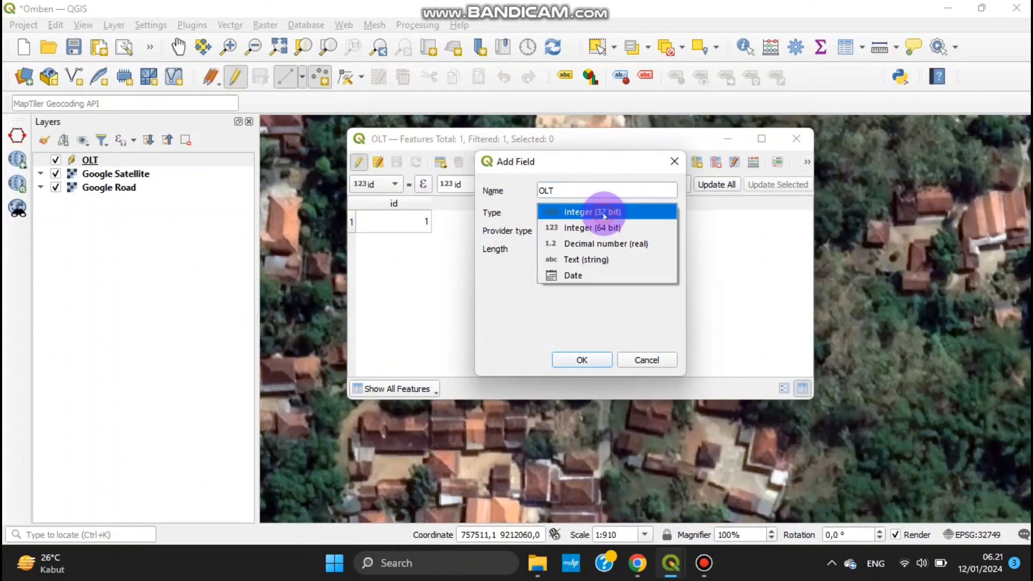
click(596, 259)
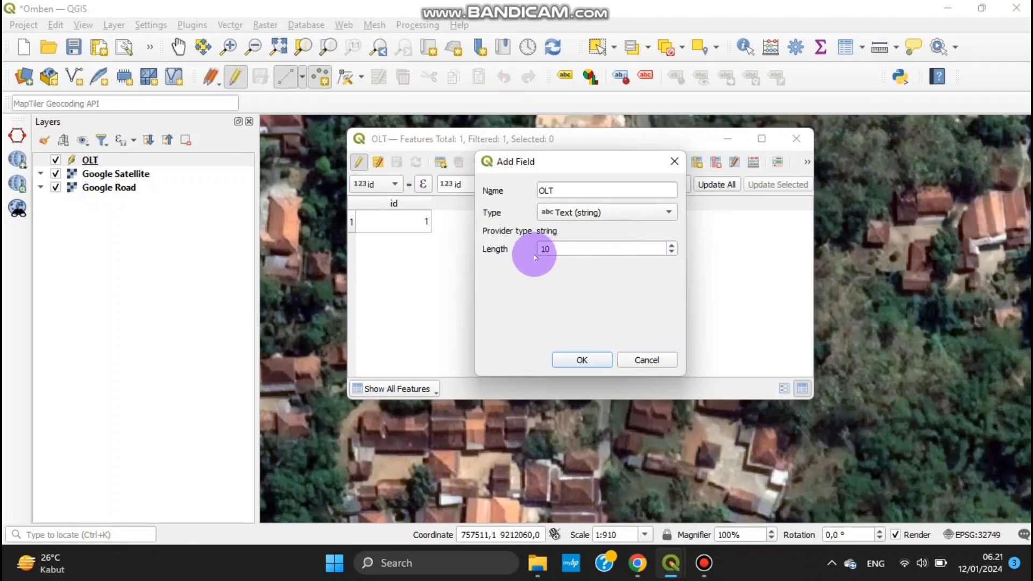
drag(604, 246, 541, 260)
click(591, 246)
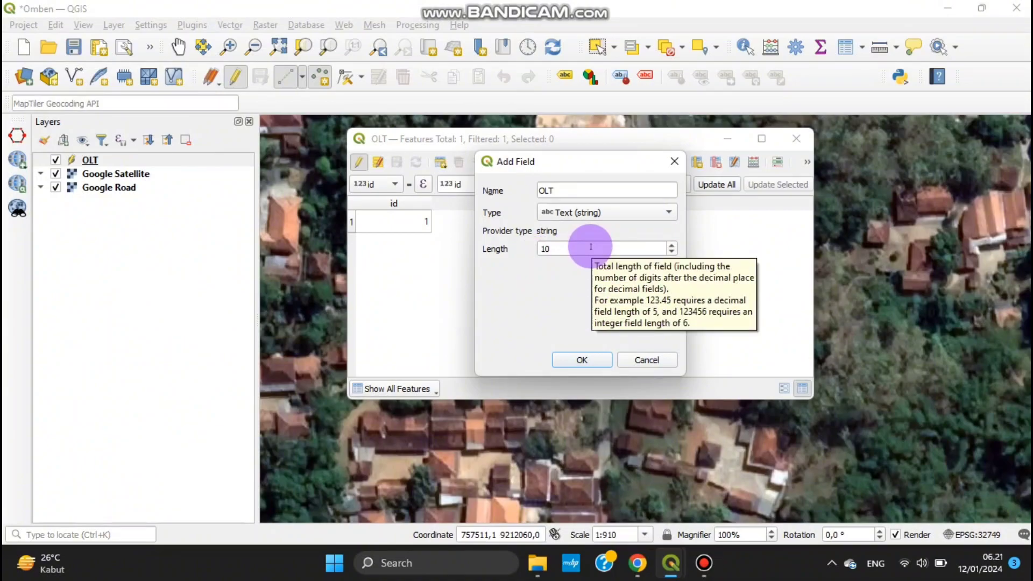
drag(553, 247, 502, 249)
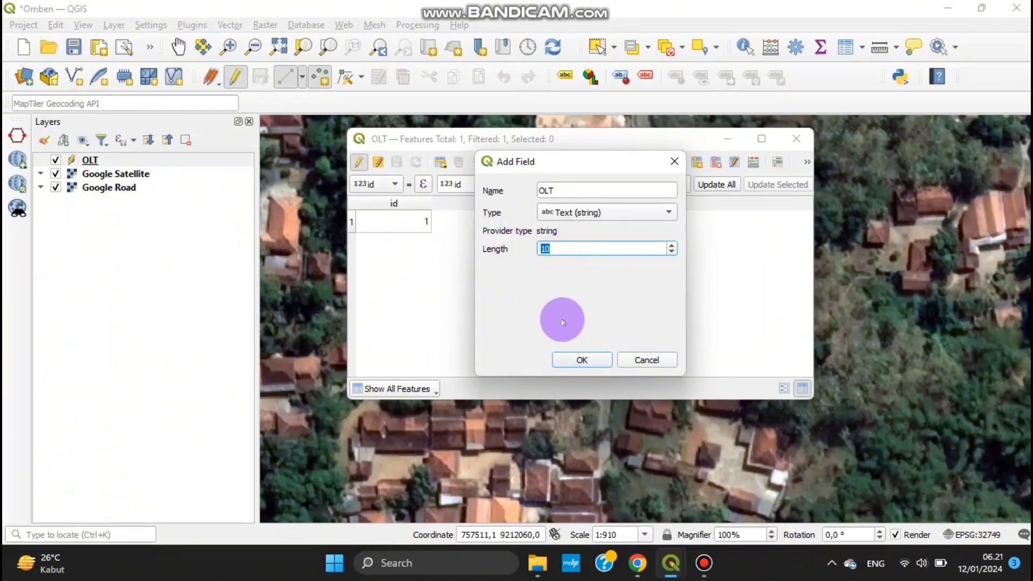
click(592, 365)
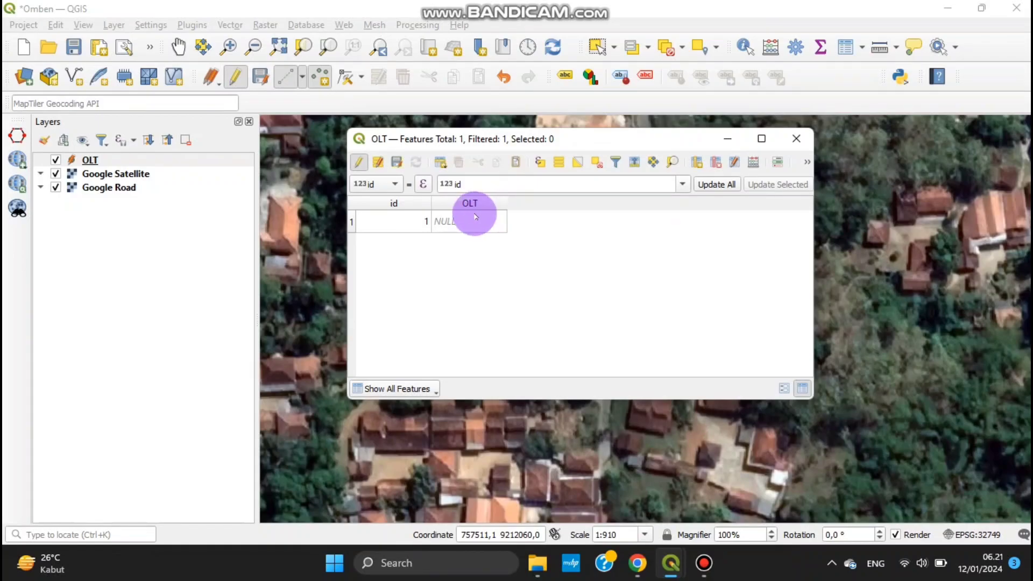
Enter OLT in the point's OLT field, save the edits, stop editing and close the attribute table.
double_click(446, 226)
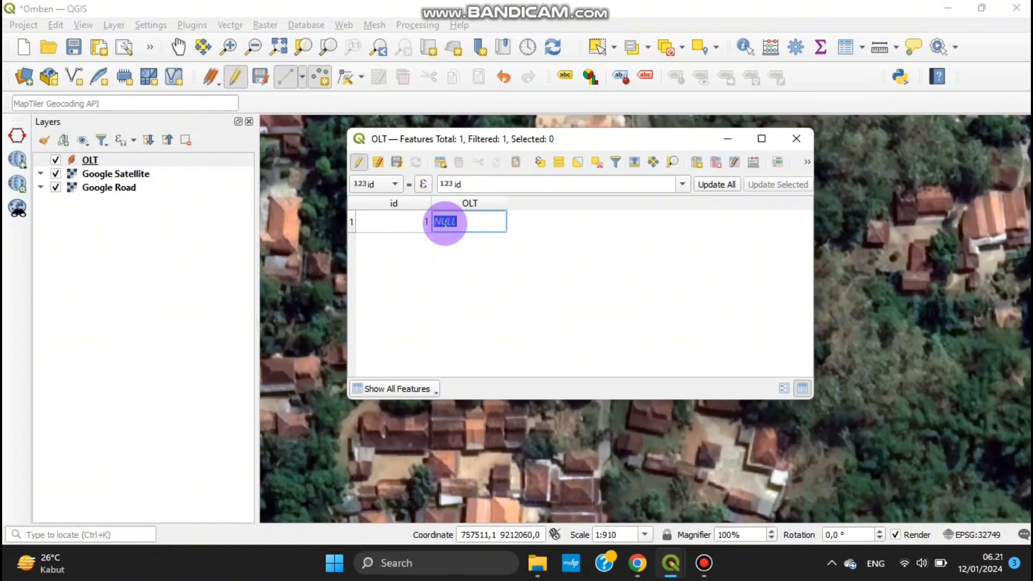
text(OLT)
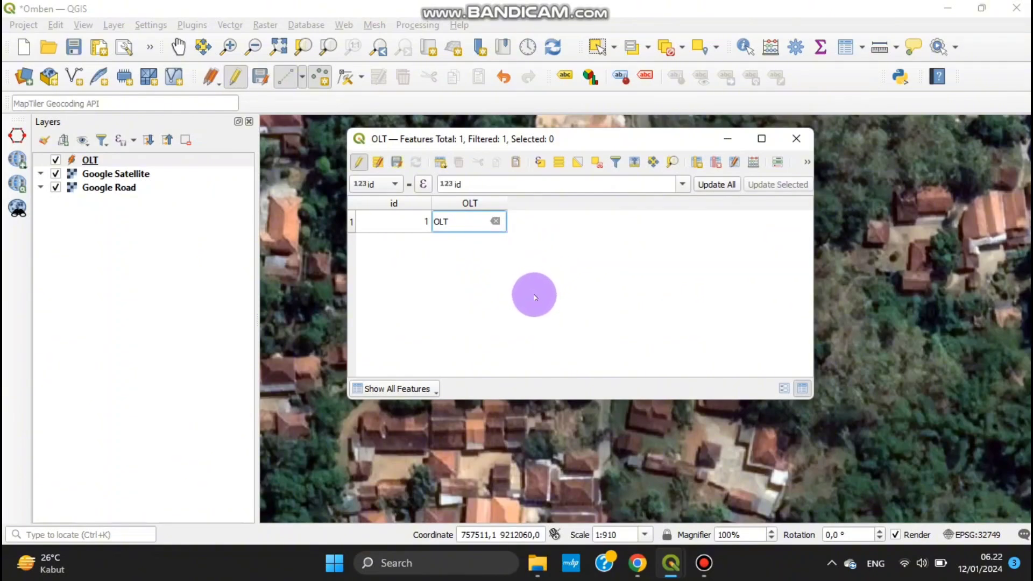
click(536, 284)
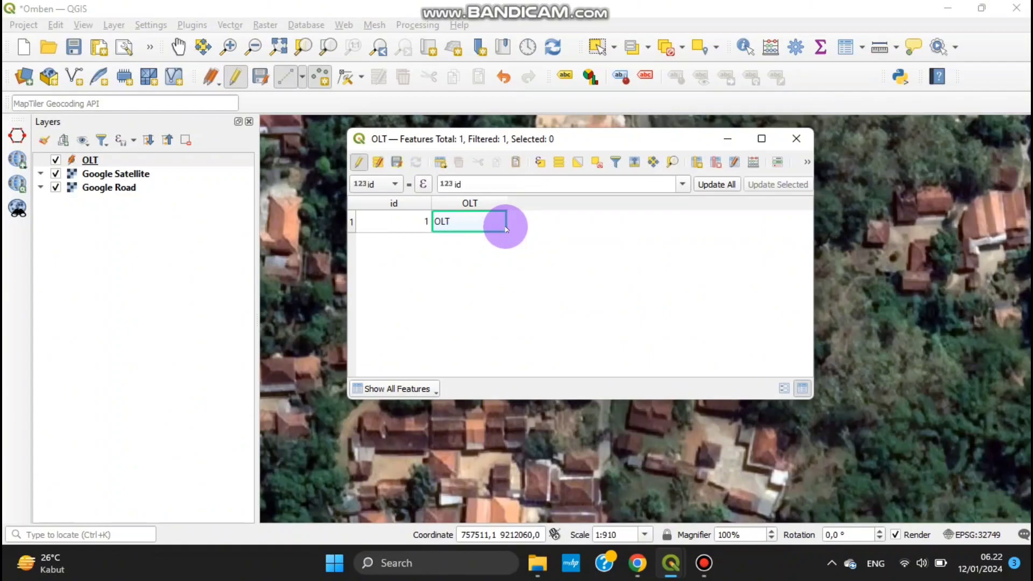
click(395, 163)
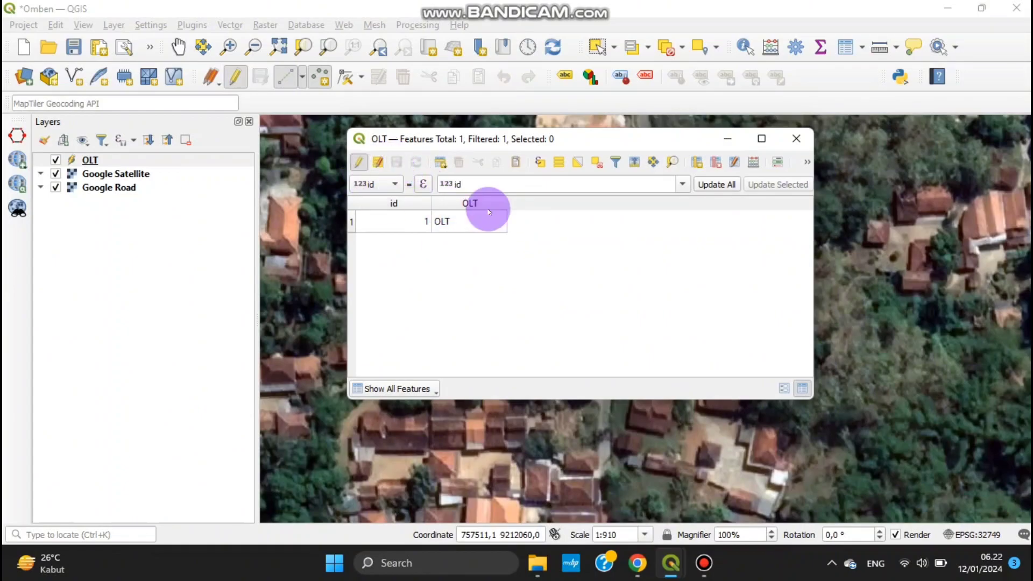
click(358, 163)
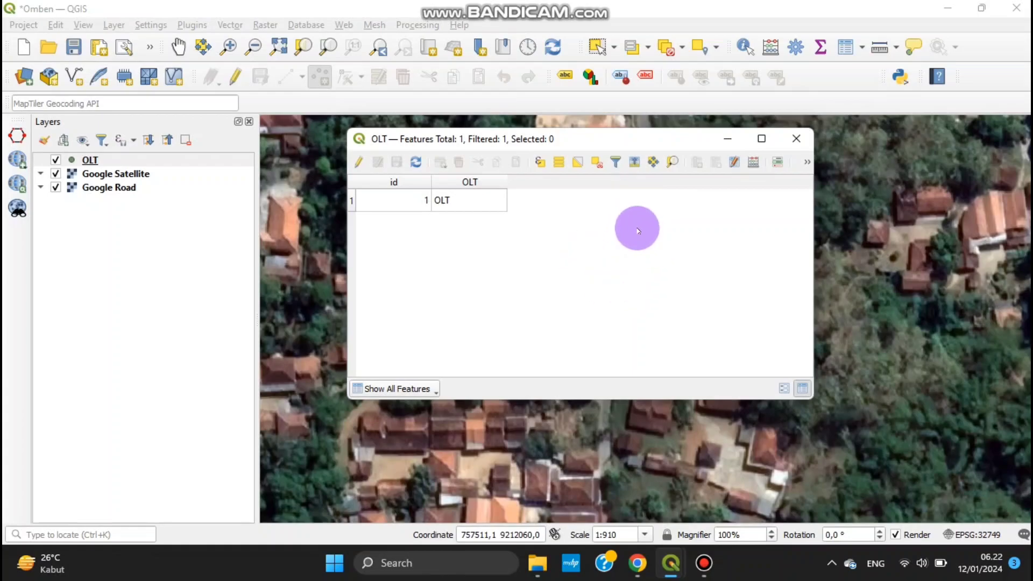
click(797, 139)
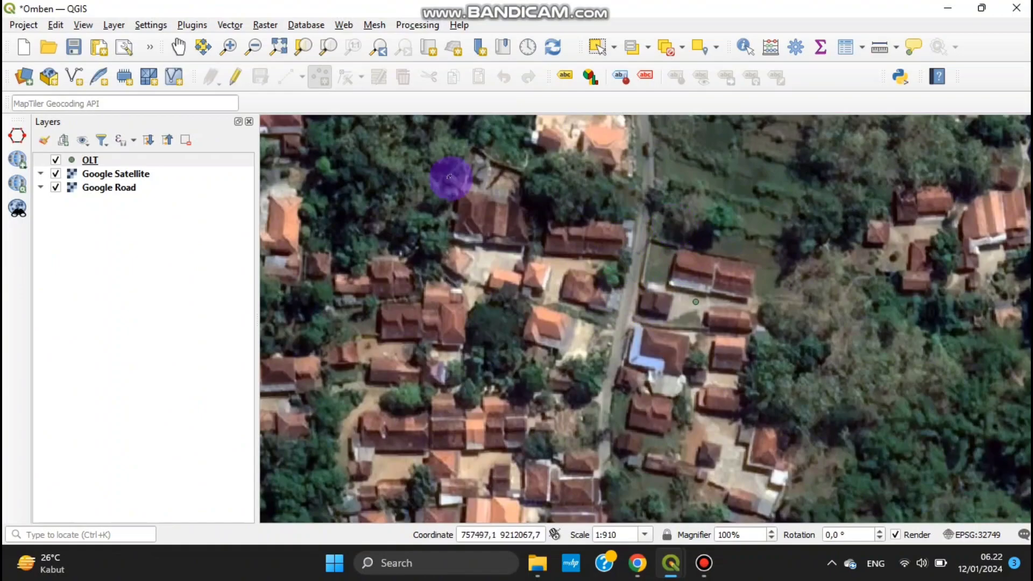
click(179, 47)
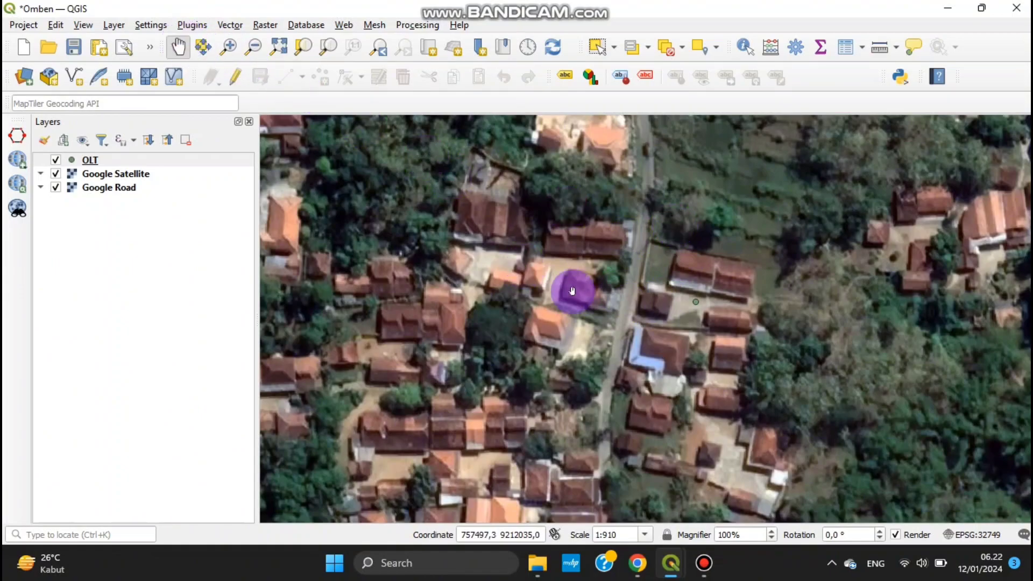
drag(573, 291, 652, 318)
drag(761, 310, 716, 316)
drag(657, 345, 573, 334)
drag(639, 325, 689, 337)
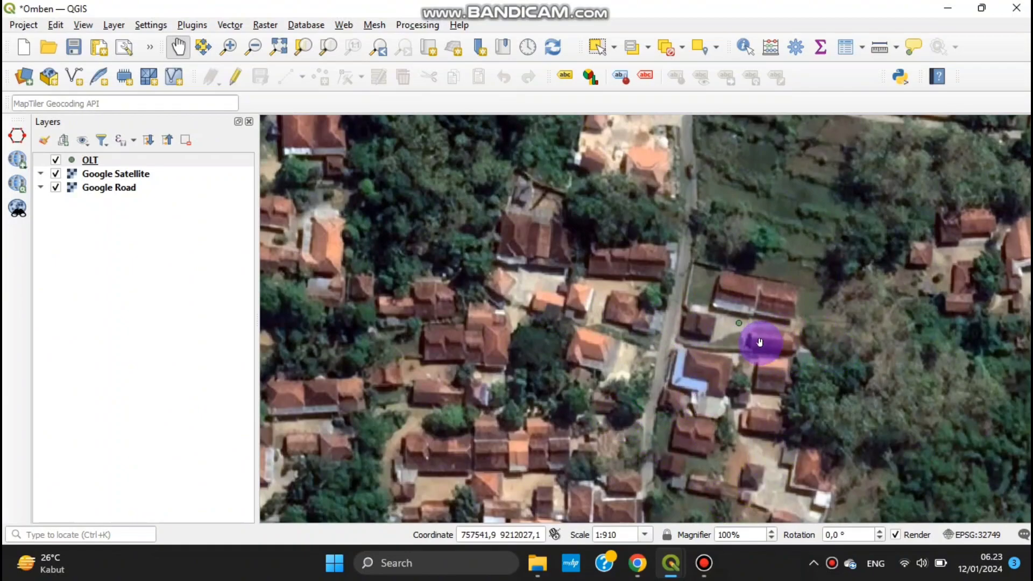
Change the OLT layer's marker color to bright red in its symbology properties.
click(111, 164)
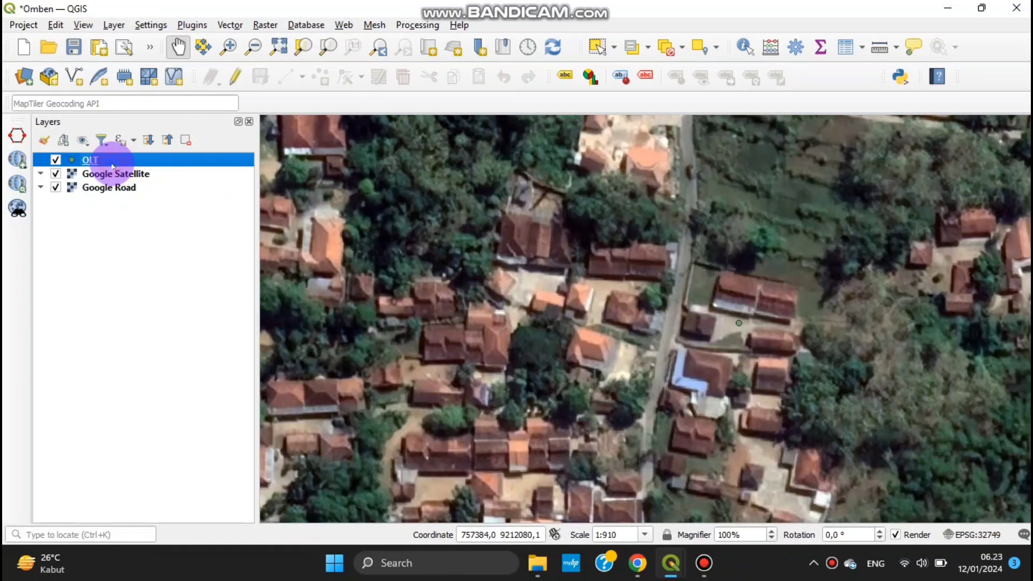
click(158, 162)
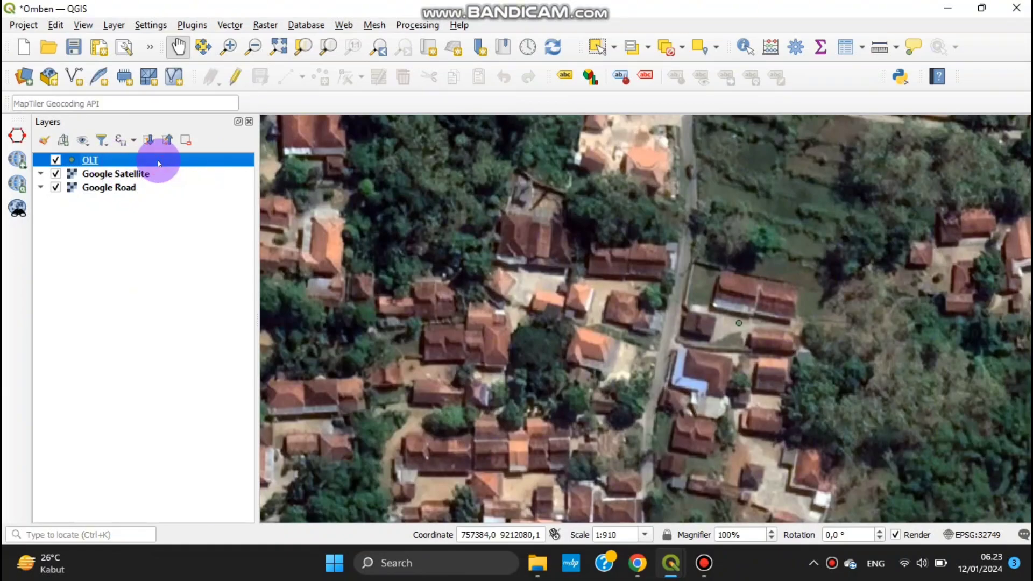
double_click(158, 163)
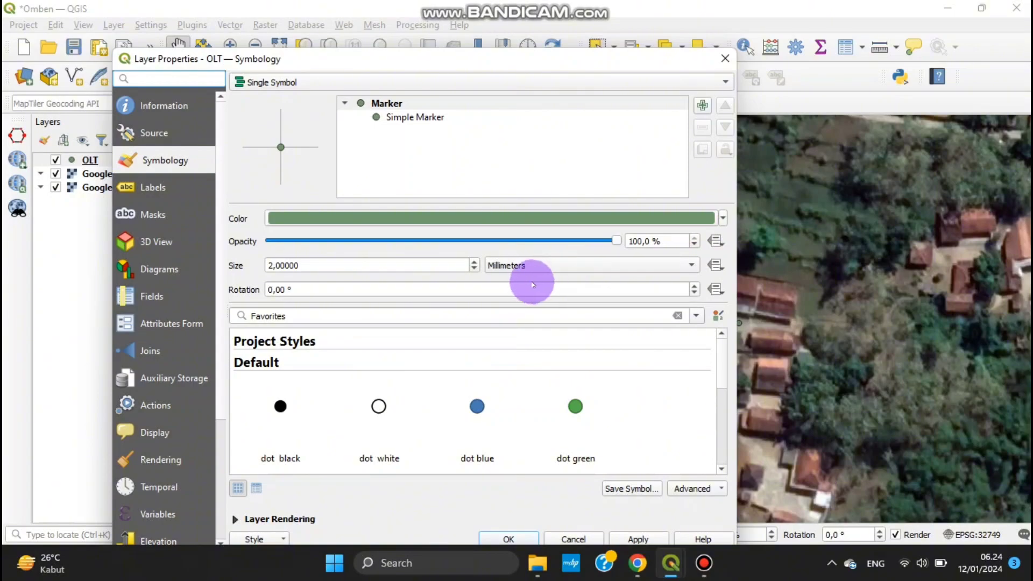
click(722, 220)
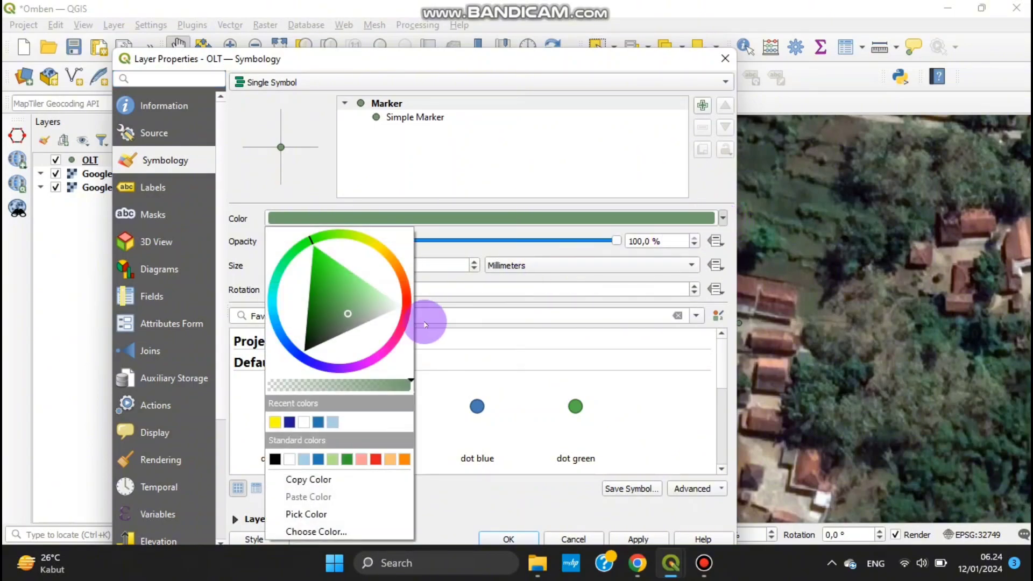
click(407, 304)
click(323, 303)
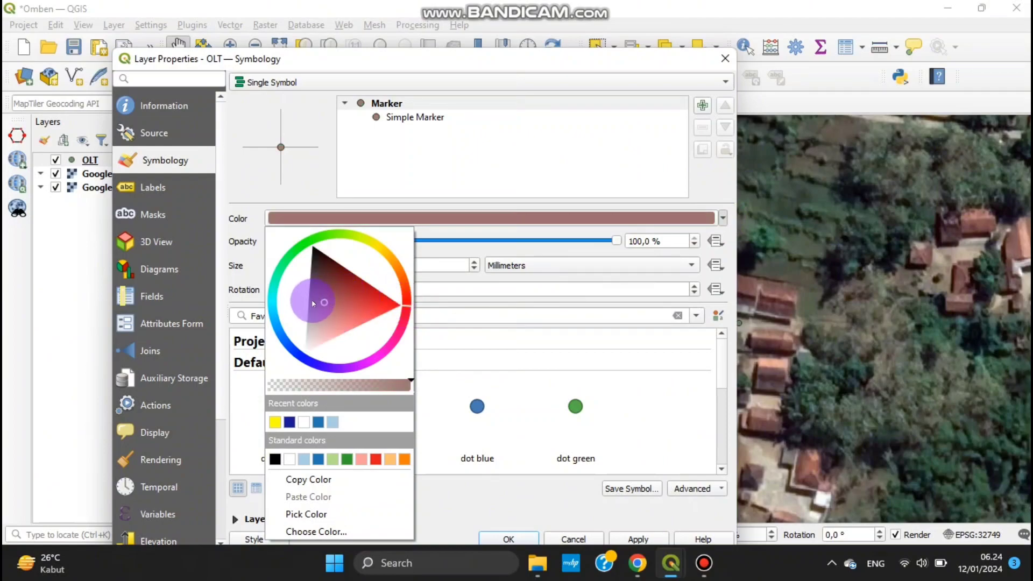
drag(323, 303, 422, 299)
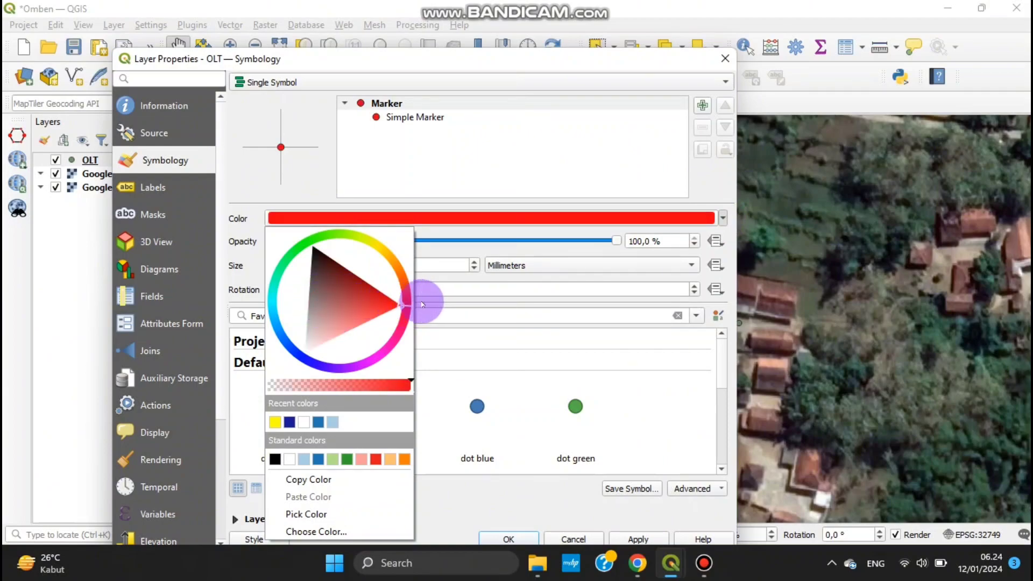
click(530, 375)
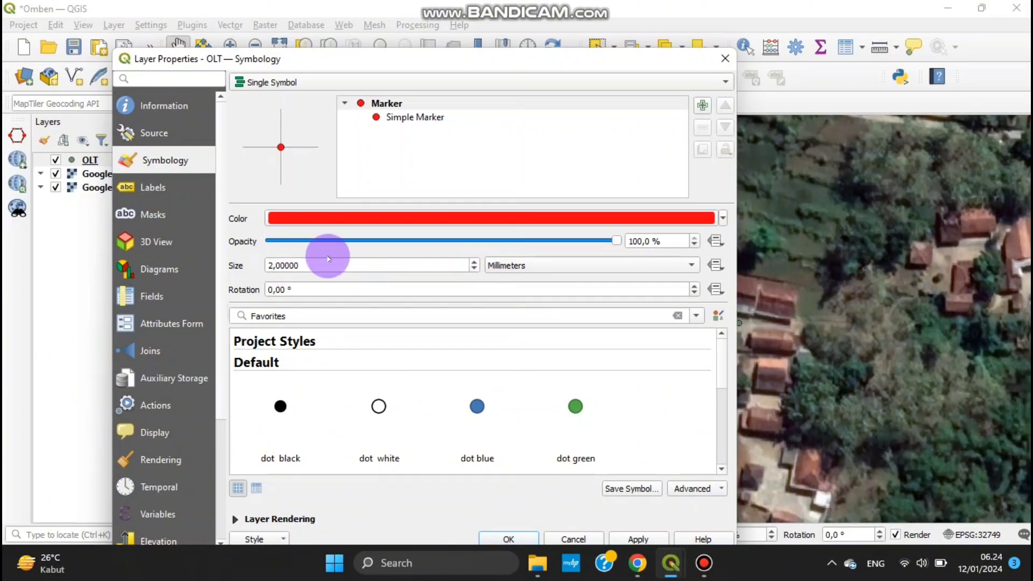
Set the OLT marker size to 5 millimeters.
click(476, 262)
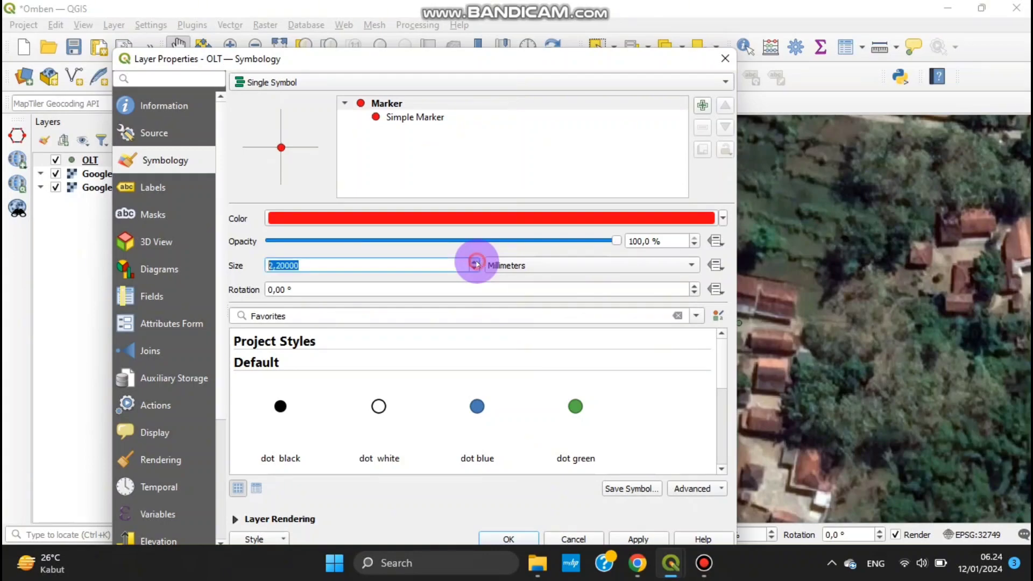
click(475, 262)
click(476, 262)
click(475, 262)
click(475, 262)
click(475, 262)
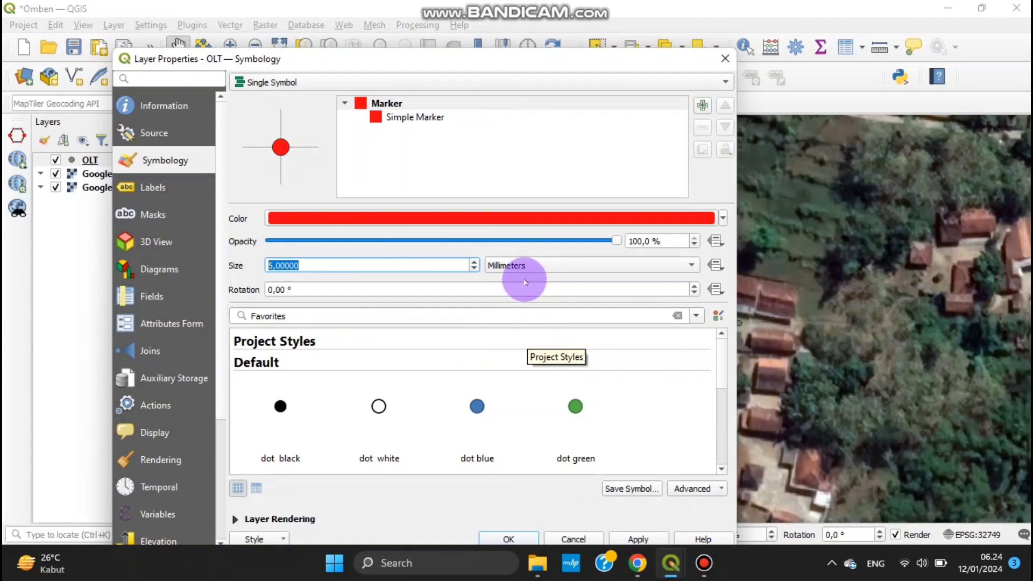
Turn on Single Labels for the OLT layer, using the OLT field as the label value.
drag(520, 59, 519, 28)
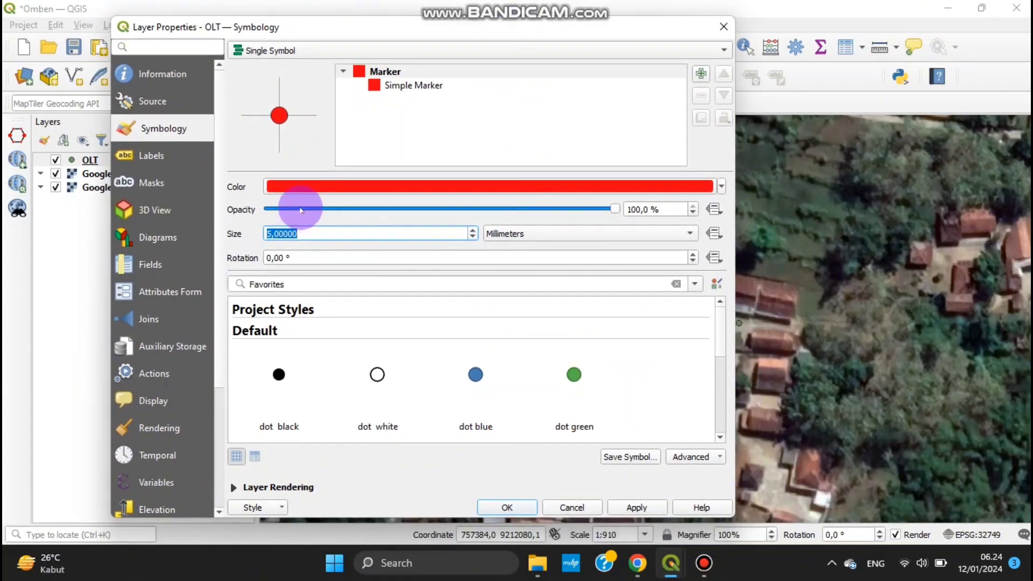
click(160, 155)
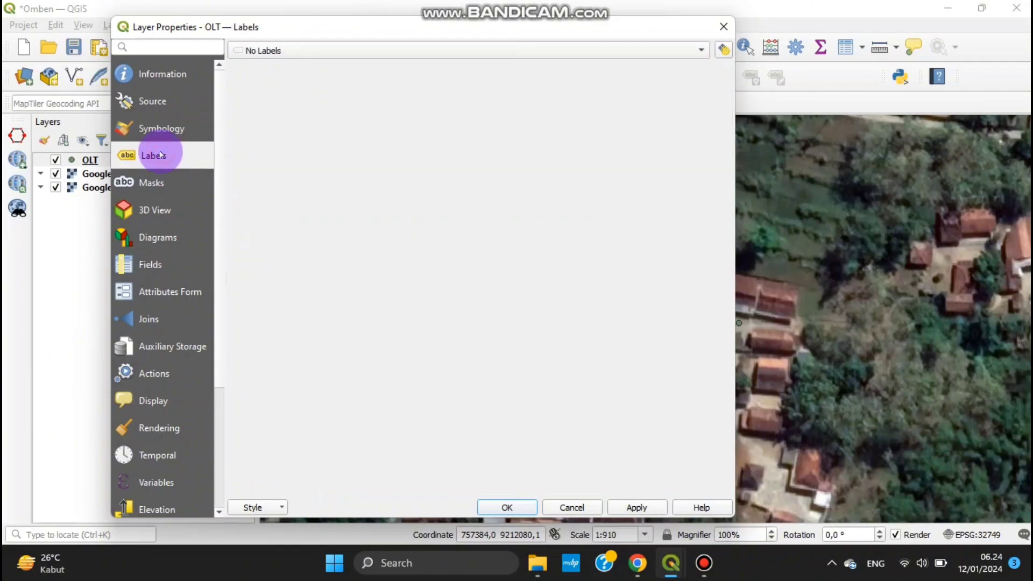
click(382, 52)
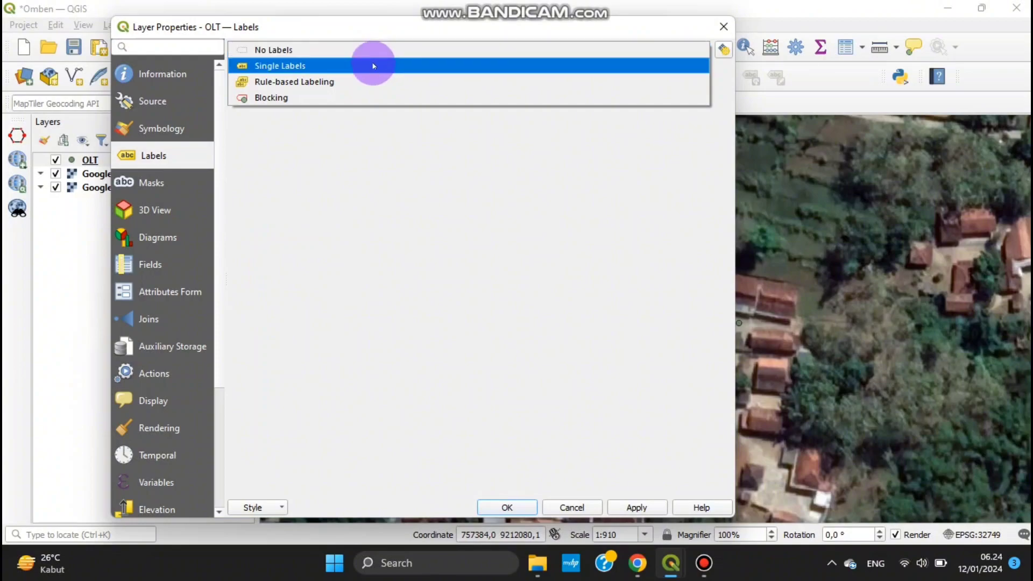
click(372, 65)
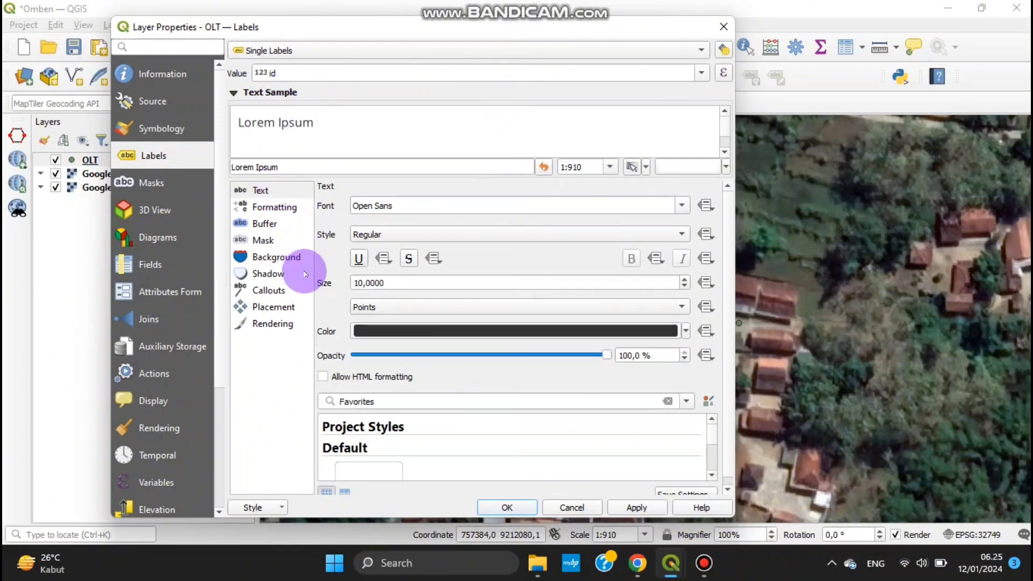
click(704, 72)
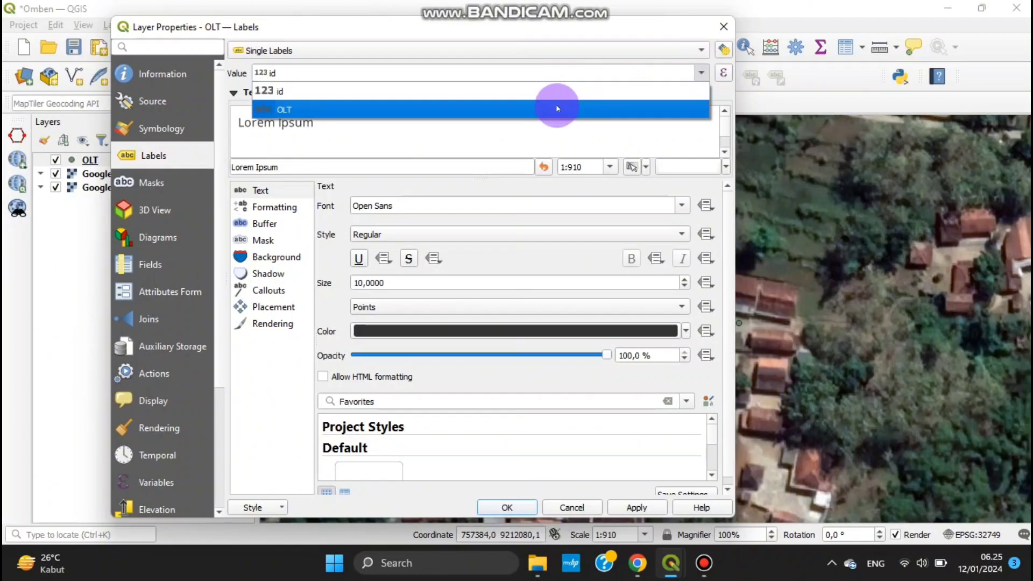
click(557, 109)
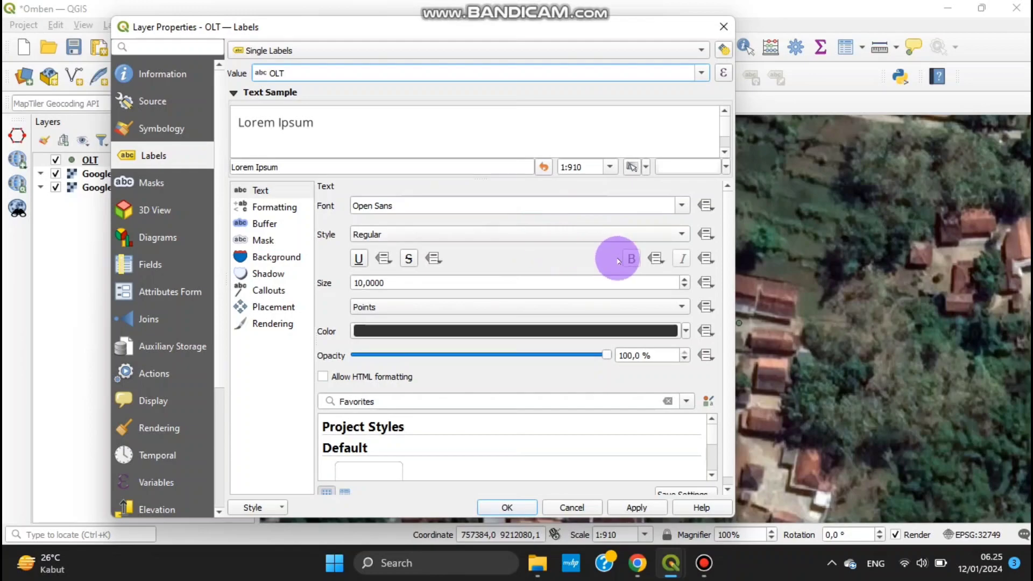
click(684, 205)
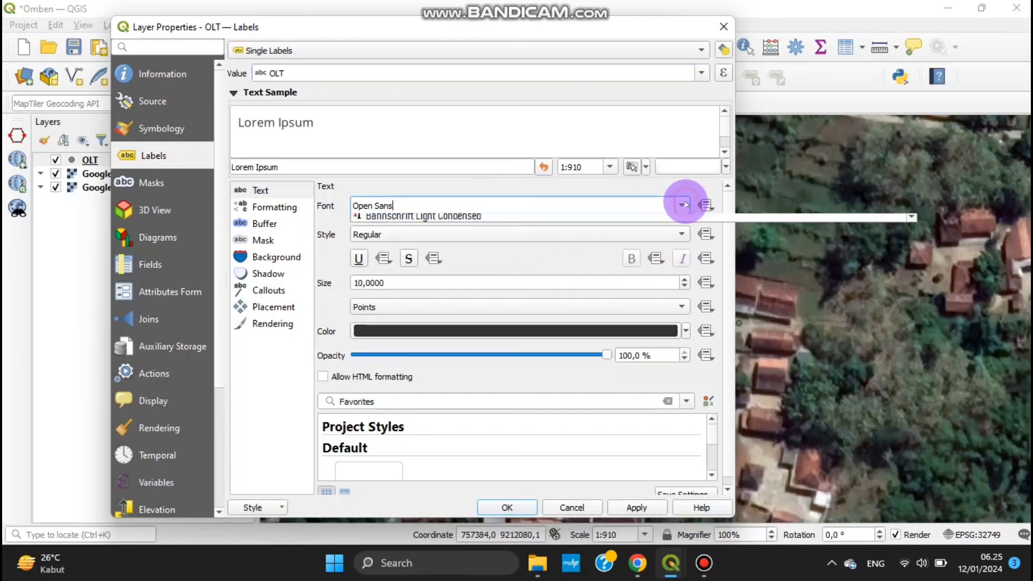
scroll(446, 274, down, 10)
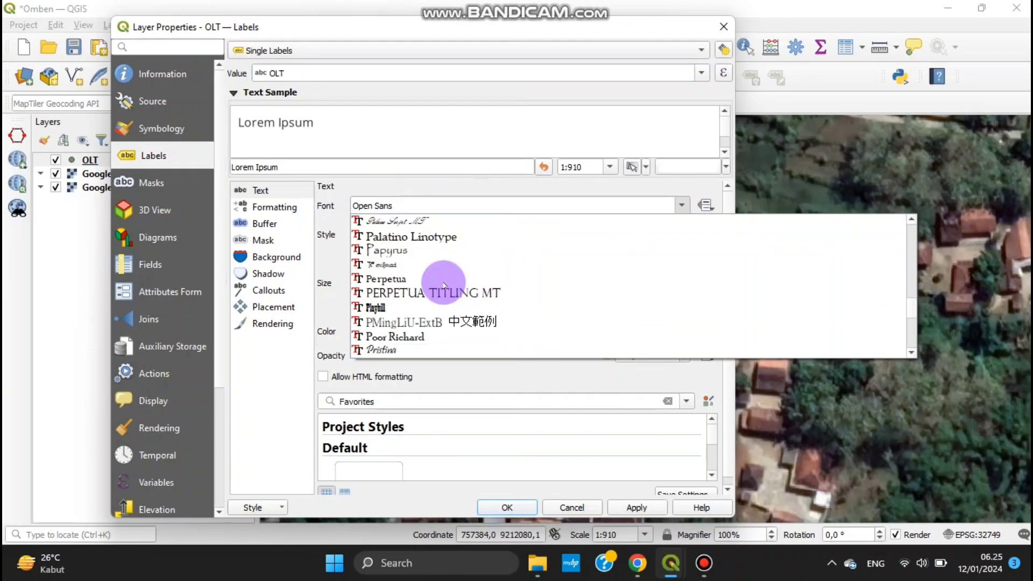
scroll(444, 285, down, 15)
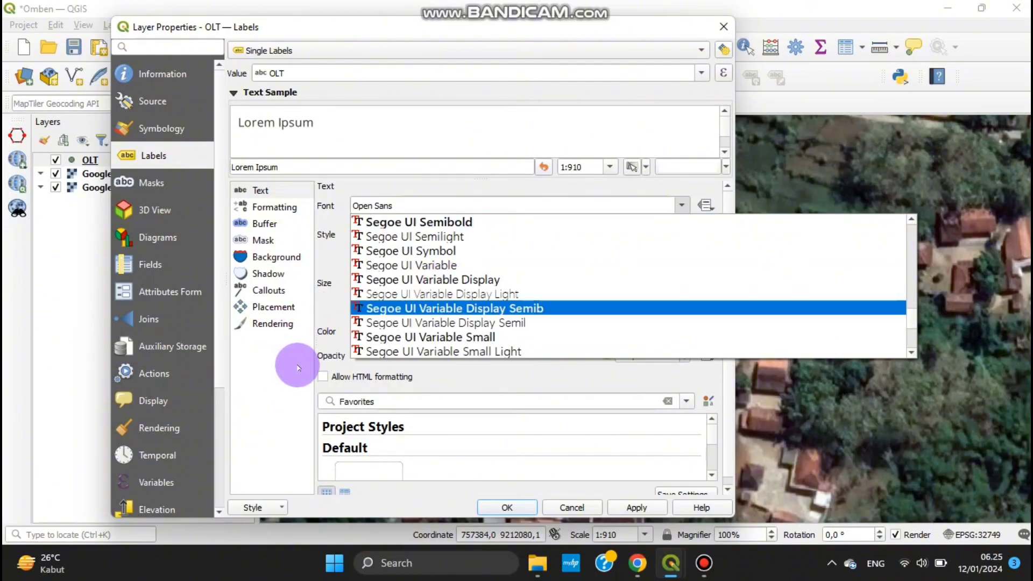
click(299, 368)
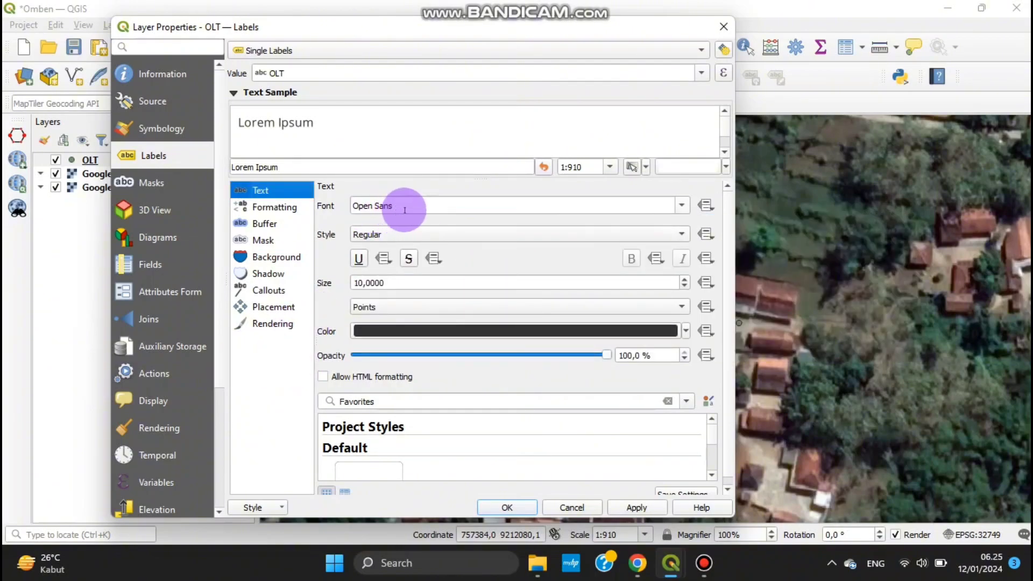
drag(402, 207, 288, 204)
click(348, 244)
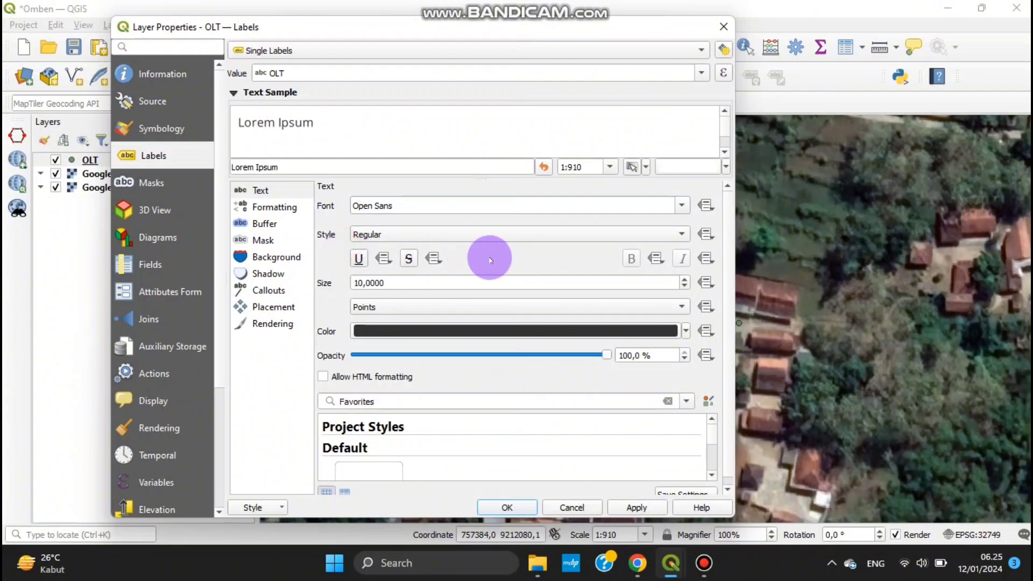
Set the OLT label's font style to Bold and its text color to bright yellow, and apply the layer properties.
click(682, 236)
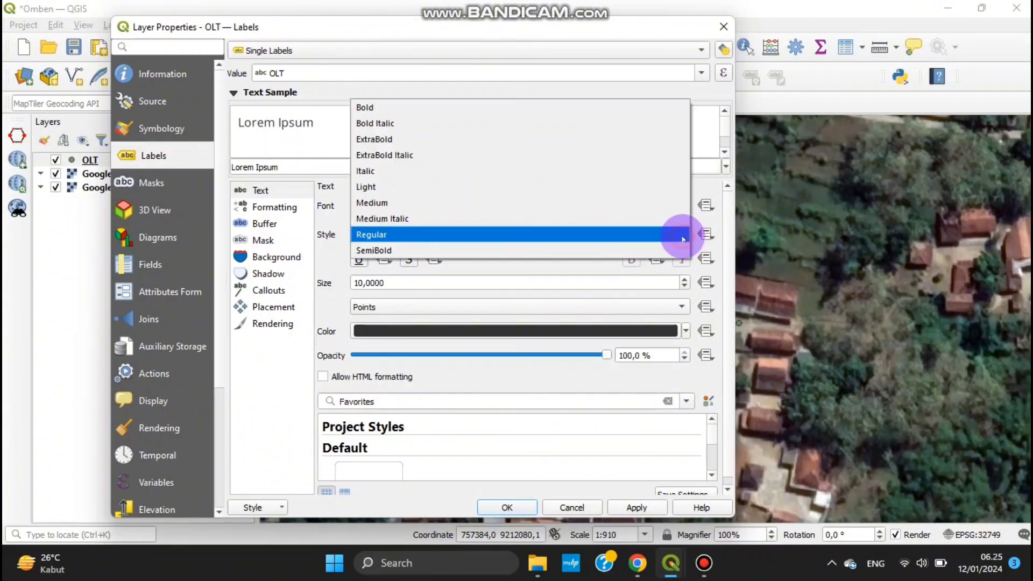
click(469, 112)
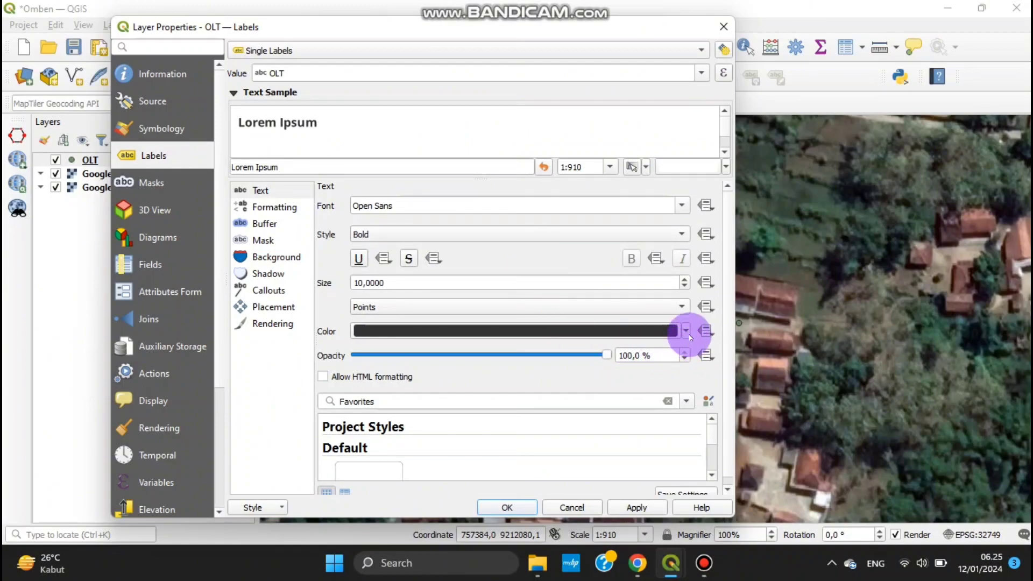
click(685, 330)
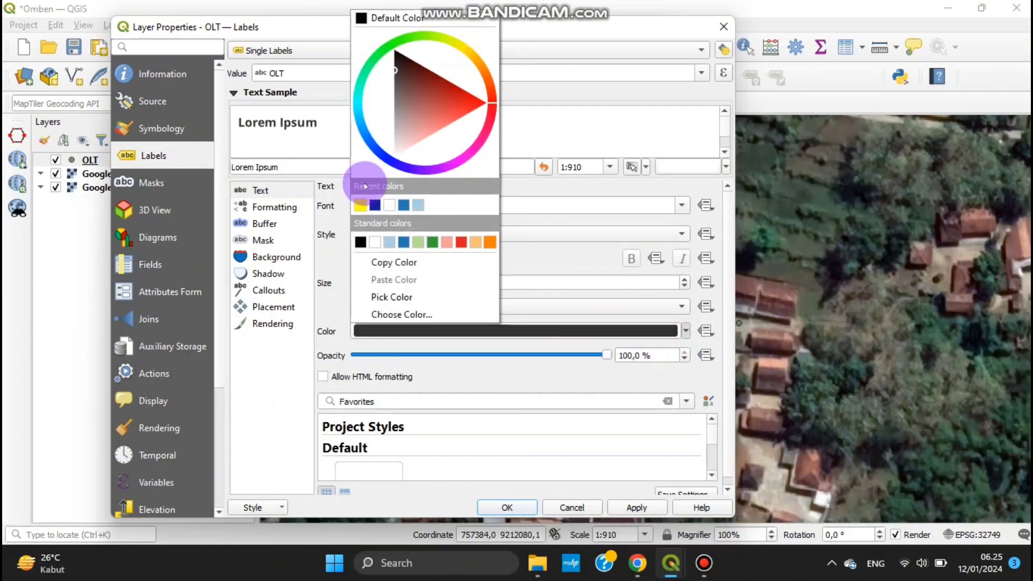
click(459, 44)
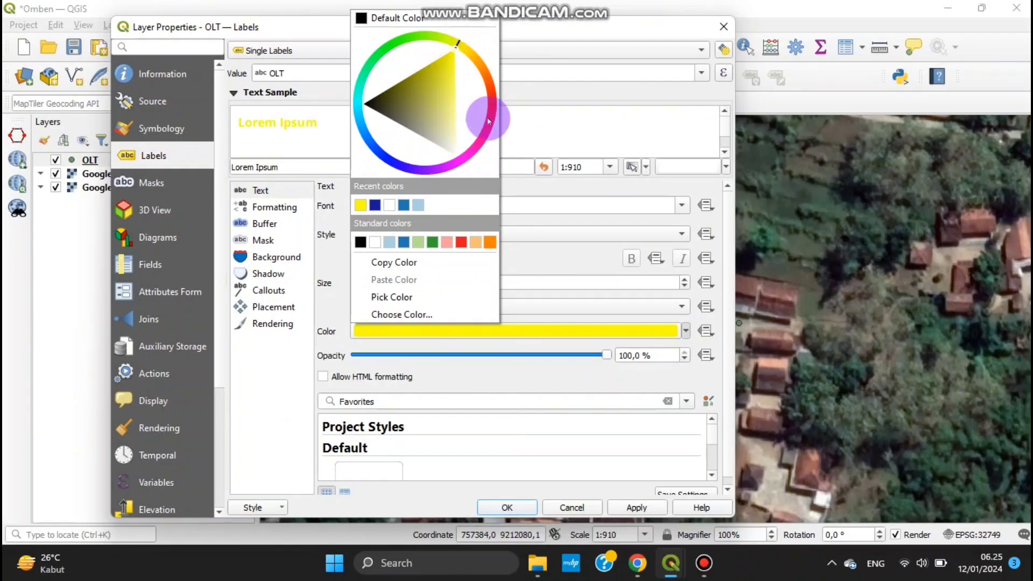
click(548, 247)
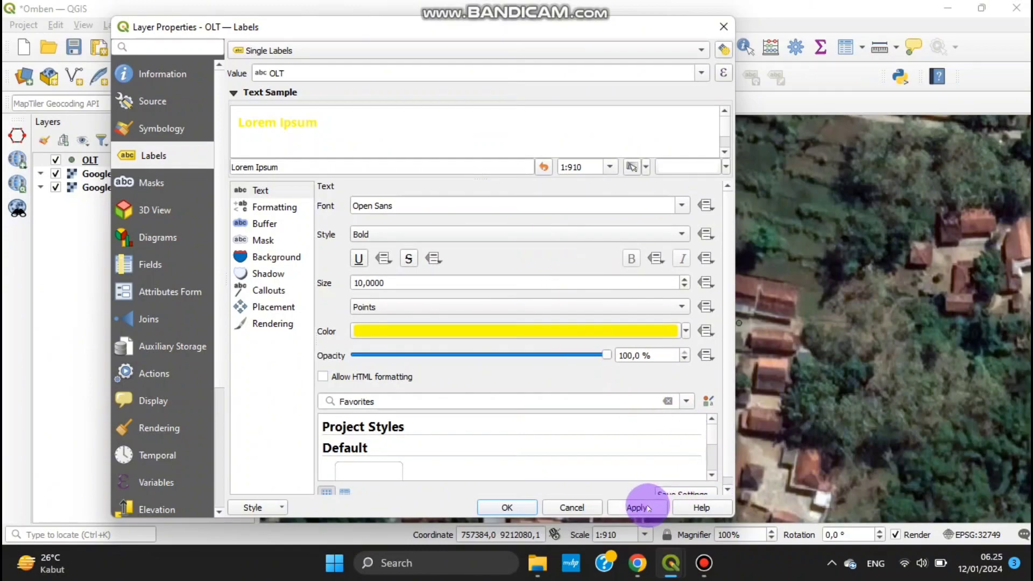
click(648, 507)
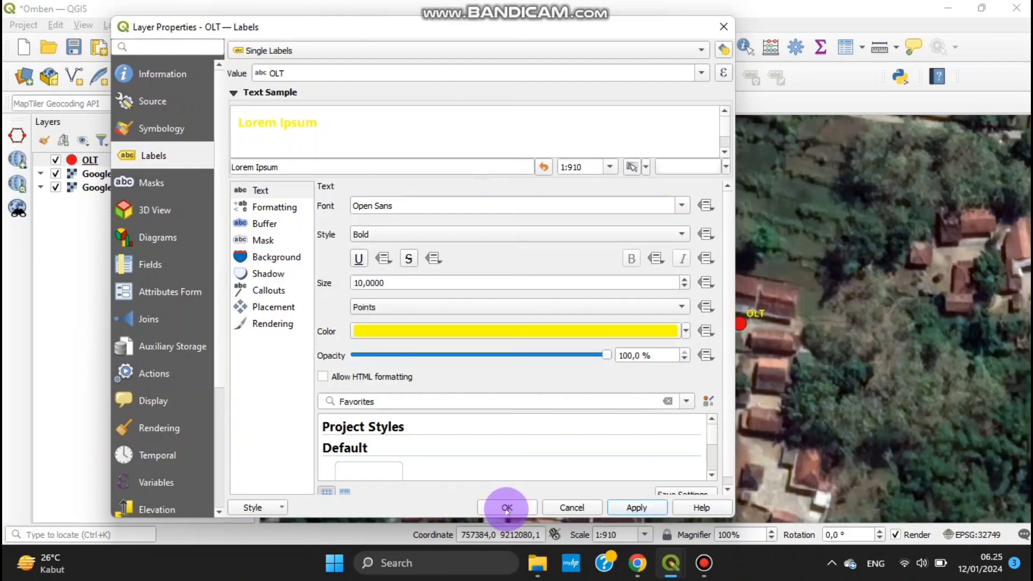
click(506, 508)
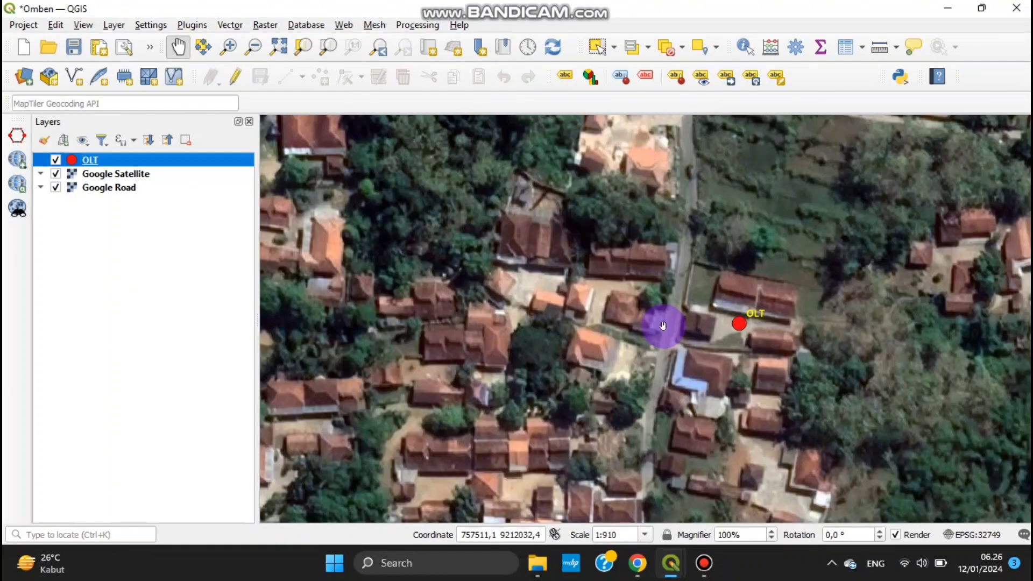
Save the Omben project with the map view around the OLT point.
drag(873, 295, 796, 288)
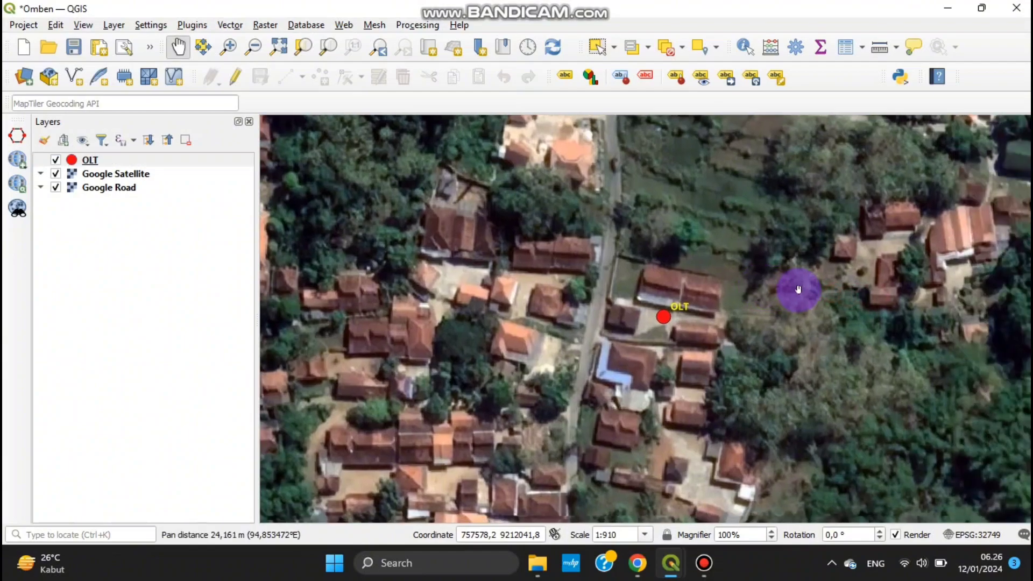
drag(705, 300, 705, 346)
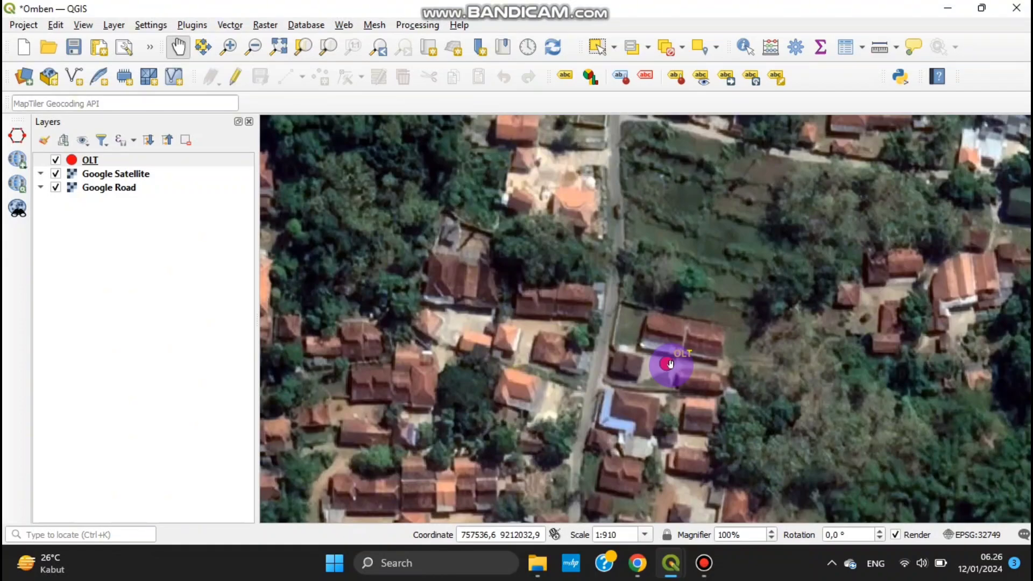
key(ctrl+s)
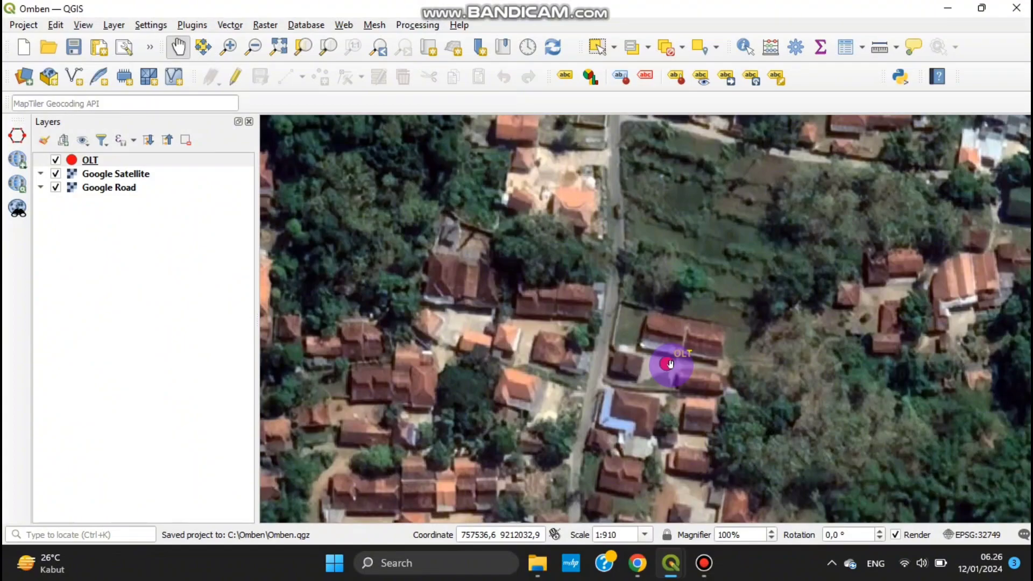